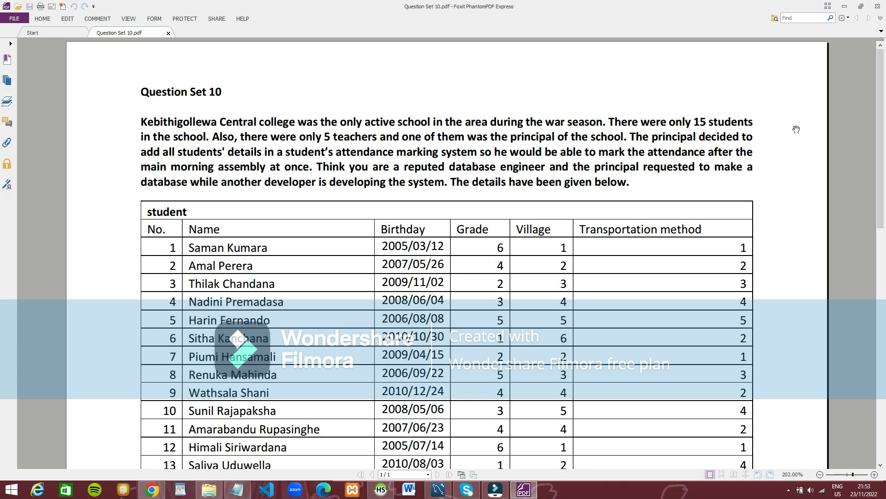
Step: Read through the Question Set 10 document, examining the scenario, the student, grade, village and transport tables, and the query tasks
scroll(652, 158, "down", 2)
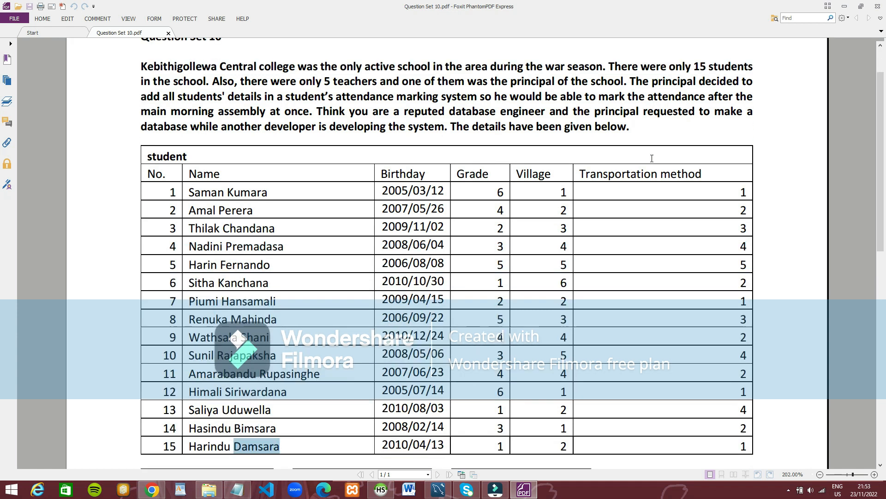
scroll(652, 159, "down", 10)
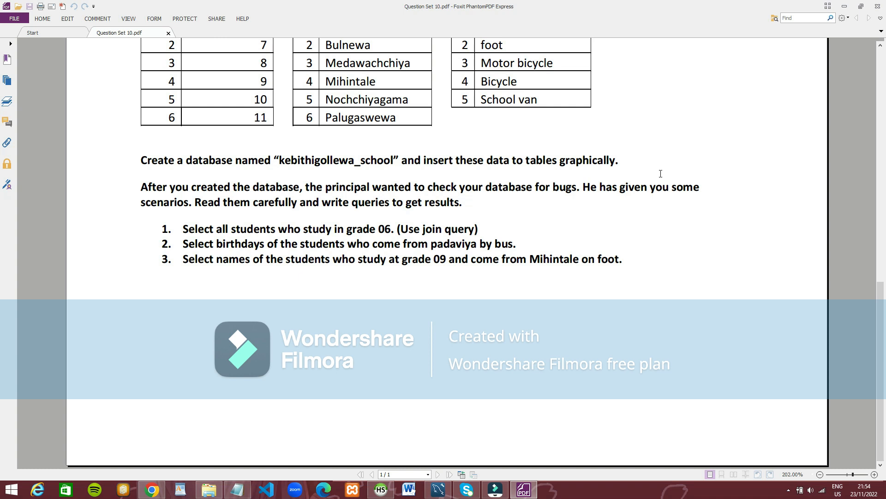
scroll(639, 160, "up", 10)
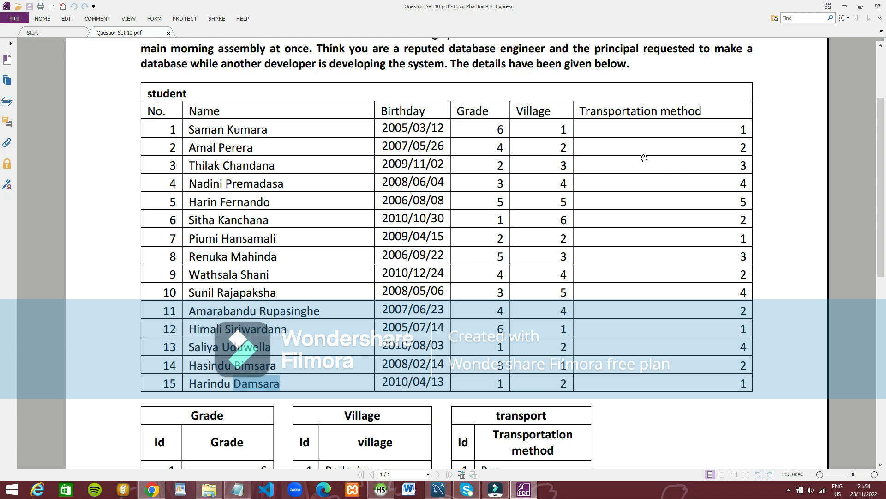
scroll(514, 165, "down", 3)
scroll(514, 165, "up", 2)
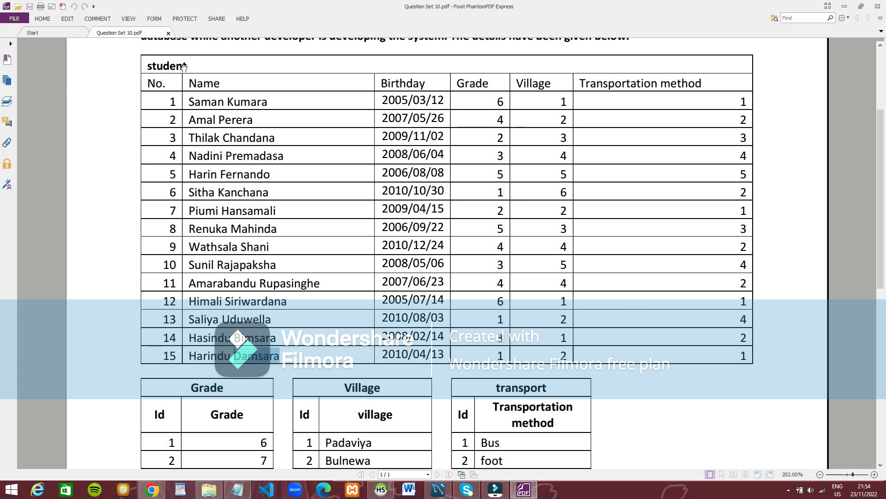
scroll(233, 318, "up", 1)
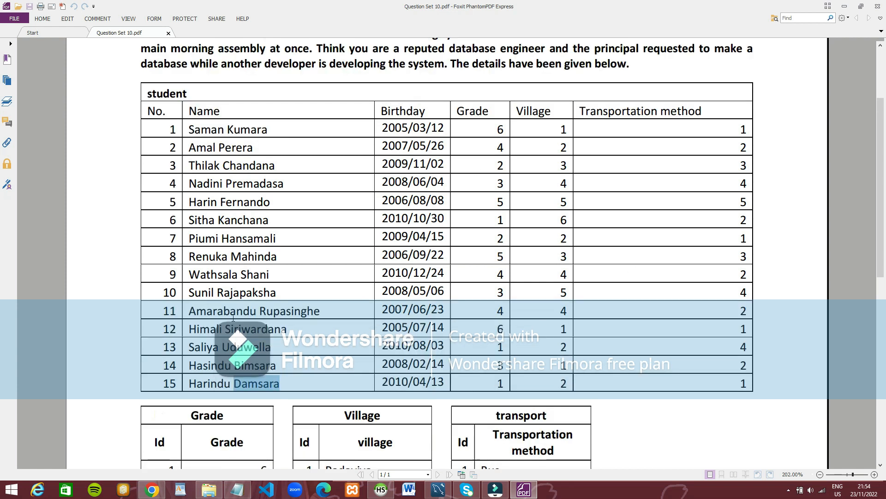
scroll(234, 317, "up", 1)
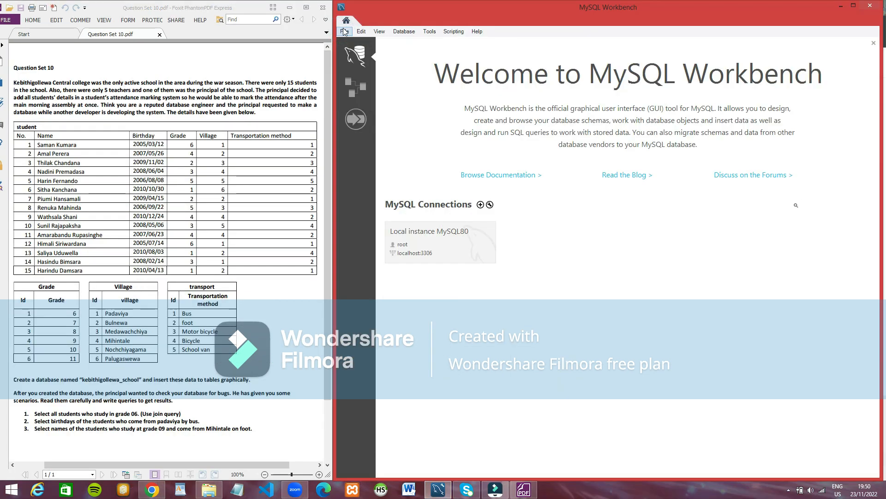
Step: In MySQL Workbench, create a new model and rename its default schema to kebithigollewa_school, updating the schema references
left_click(345, 30)
left_click(391, 45)
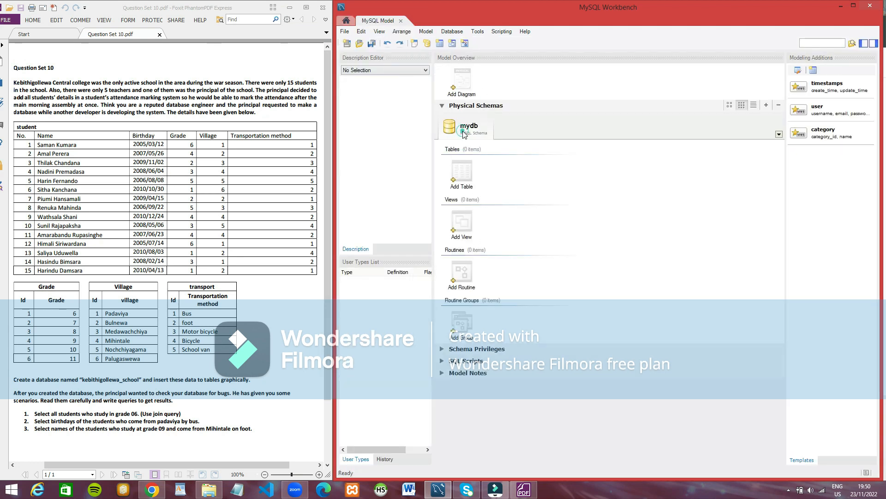
double_click(463, 134)
key("BackSpace")
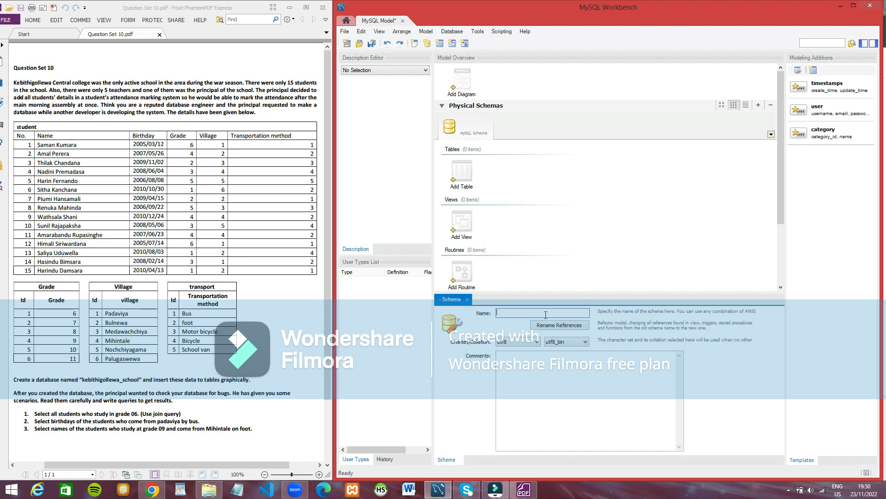
type("kebithigollewa")
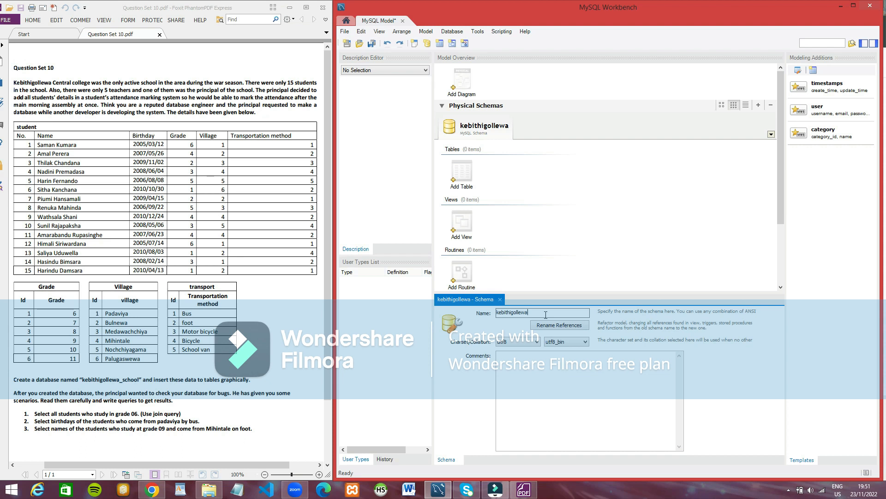
type("_school")
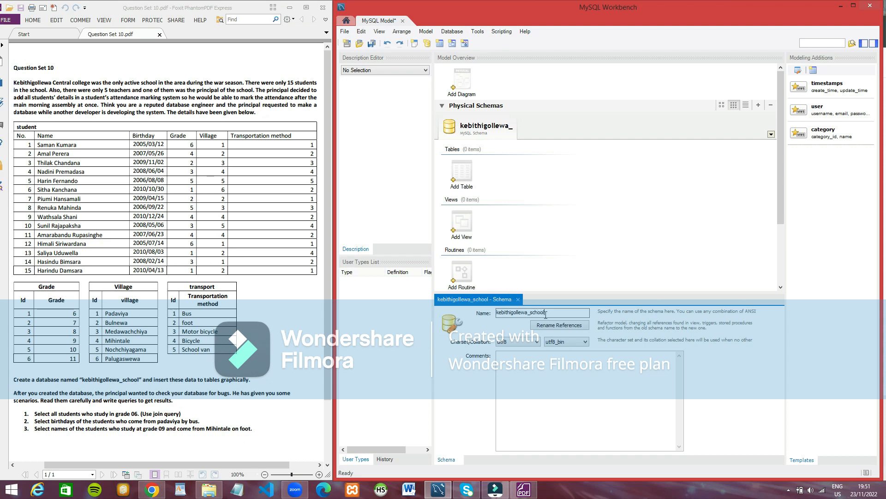
left_click(556, 326)
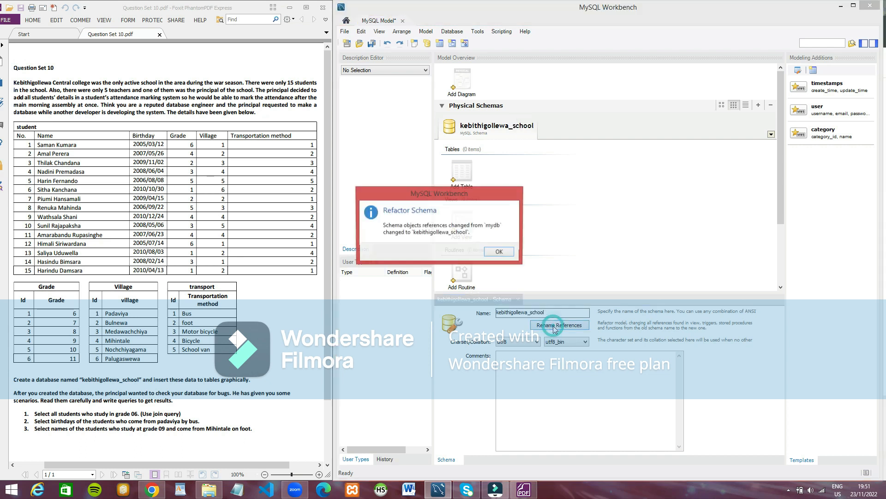
left_click(497, 253)
Step: Add an EER diagram to the model and place a table named student on its canvas
left_click(416, 42)
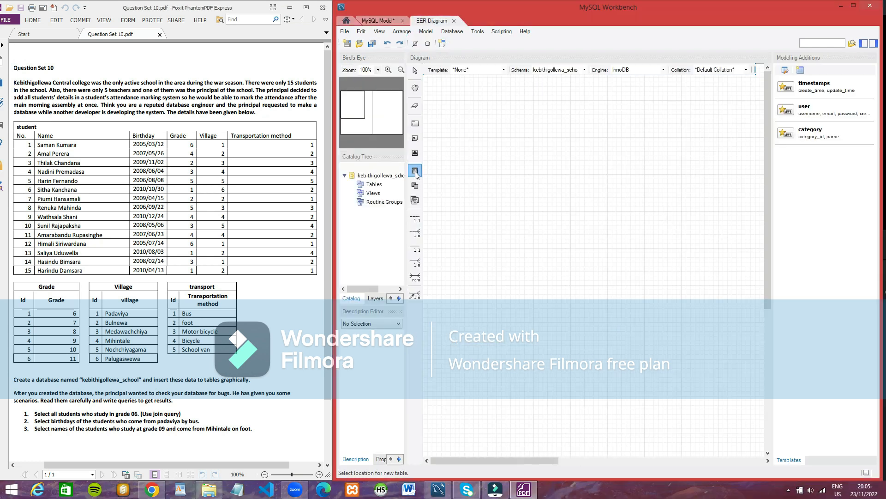
key("t")
left_click(489, 162)
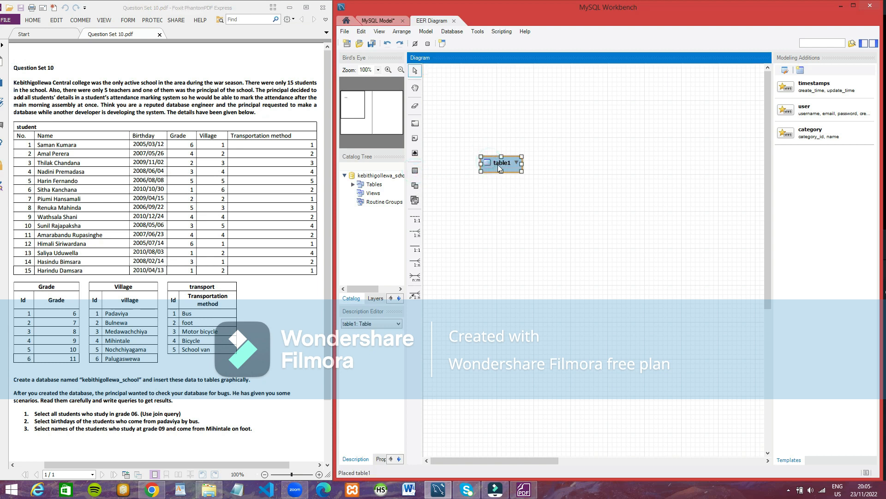
double_click(498, 164)
type("student")
Step: Add an INT primary key column id and a VARCHAR(45) column first_name to the student table
double_click(432, 338)
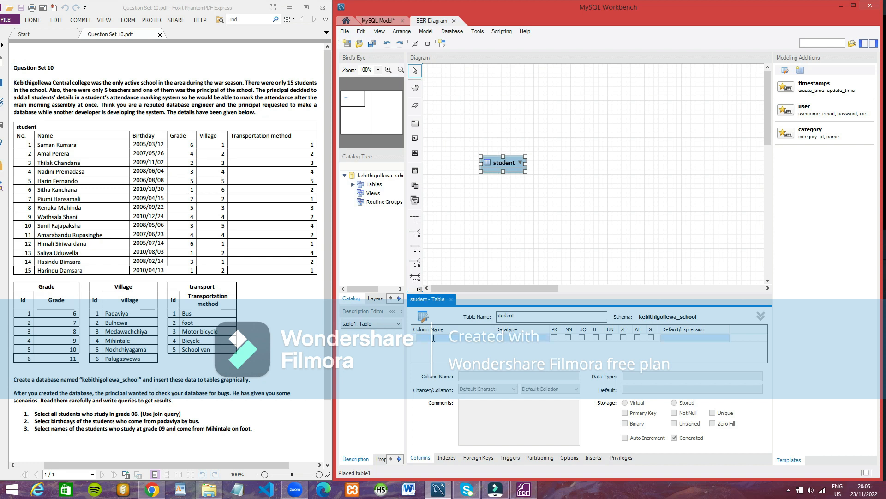
key("BackSpace")
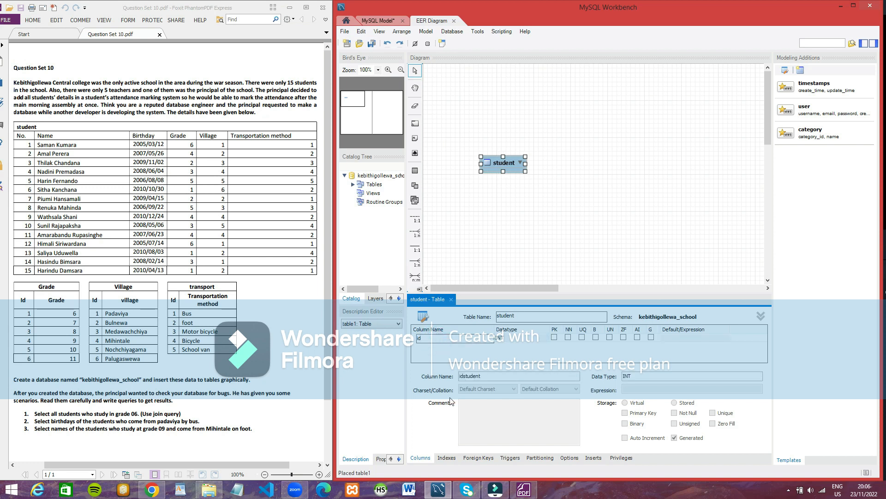
double_click(426, 345)
key("BackSpace")
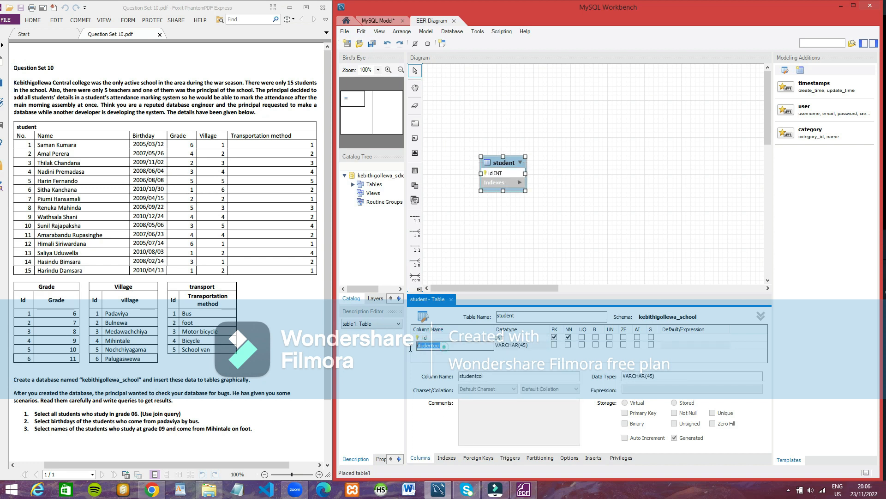
type("first_name")
key("Return")
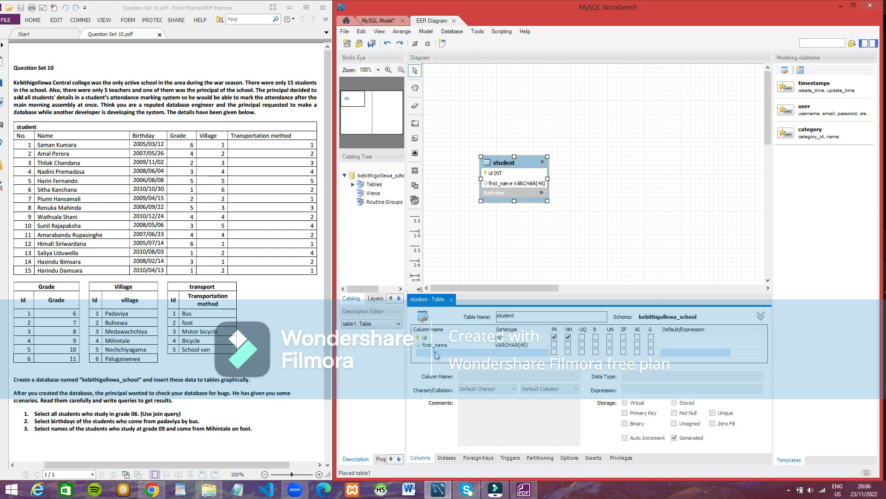
Step: Add the columns last_name and birthday to the student table
type("las")
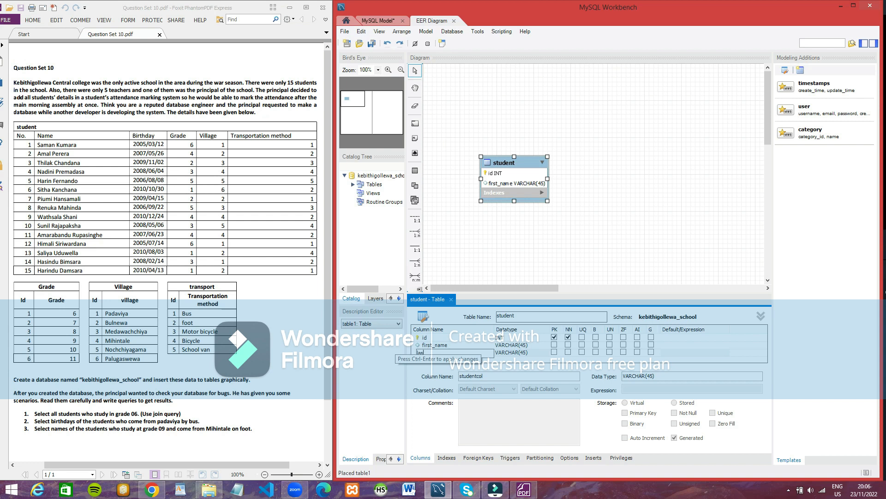
type("t_name")
left_click(451, 360)
left_click(451, 362)
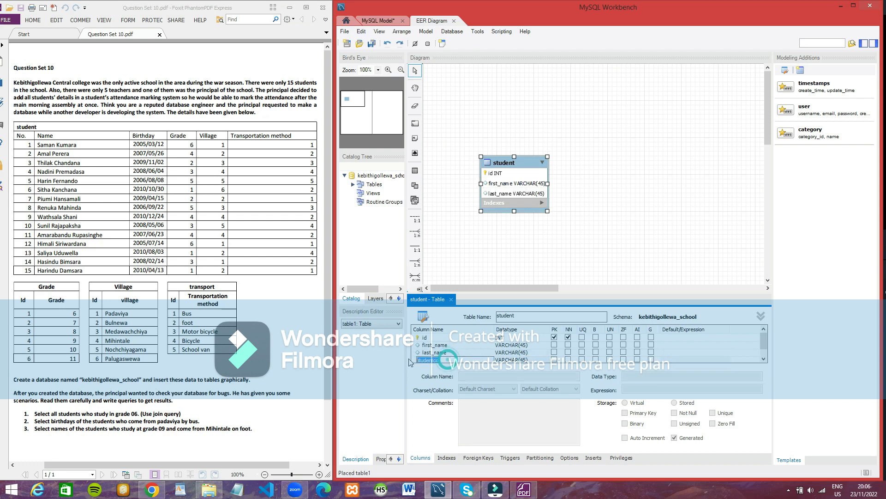
type("birthday")
left_click(531, 360)
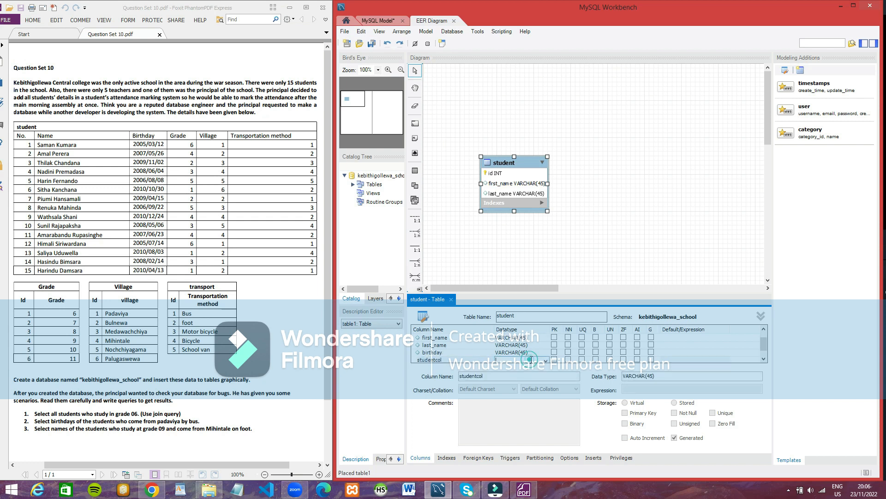
left_click(546, 361)
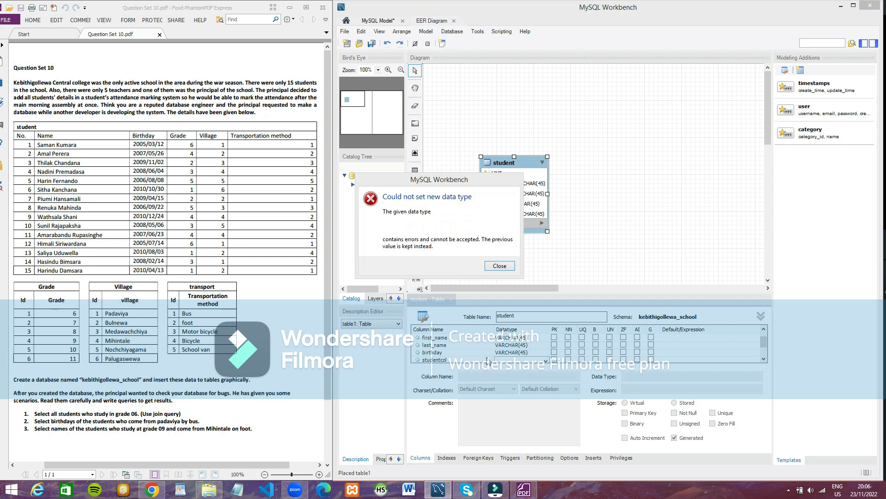
left_click(500, 266)
right_click(459, 352)
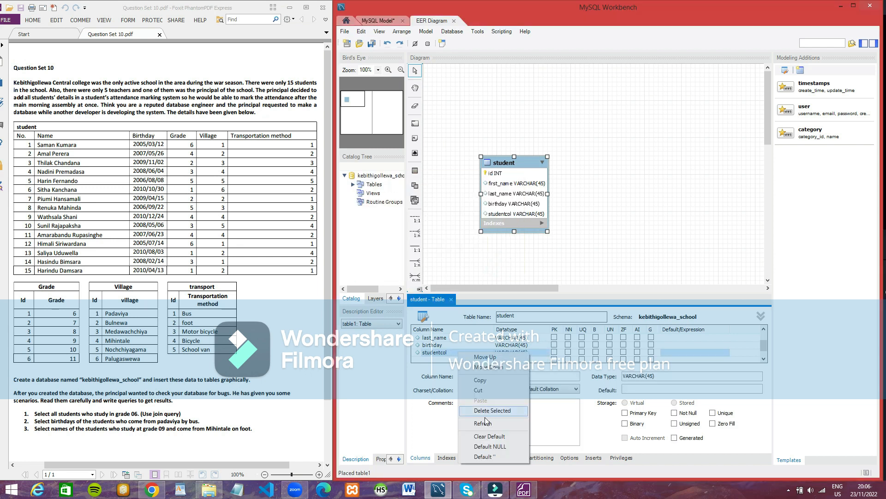
left_click(485, 411)
Step: Set the birthday column's datatype to DATE and make the student table's id column auto-increment
left_click(522, 345)
left_click(521, 345)
left_click(546, 346)
left_click(512, 203)
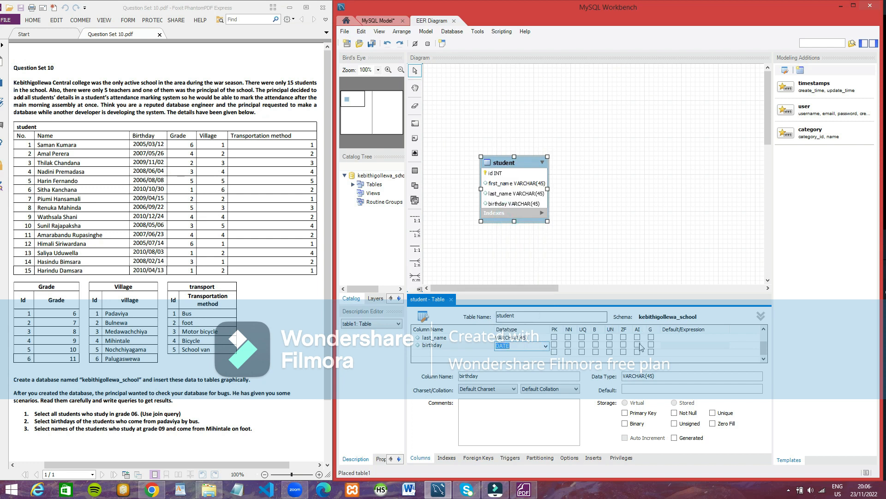
type("DATE")
left_click_drag(762, 347, 763, 338)
left_click(637, 337)
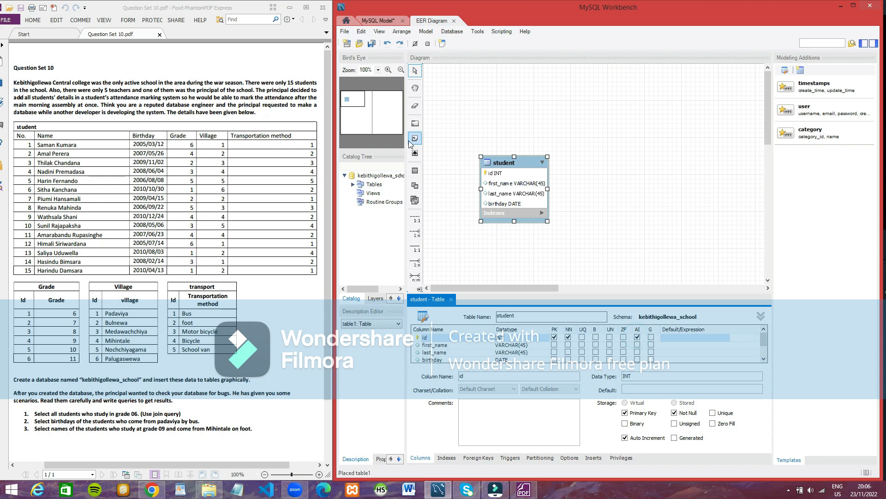
Step: Place a new table to the right of the student table and name it grade
left_click(415, 170)
left_click(639, 144)
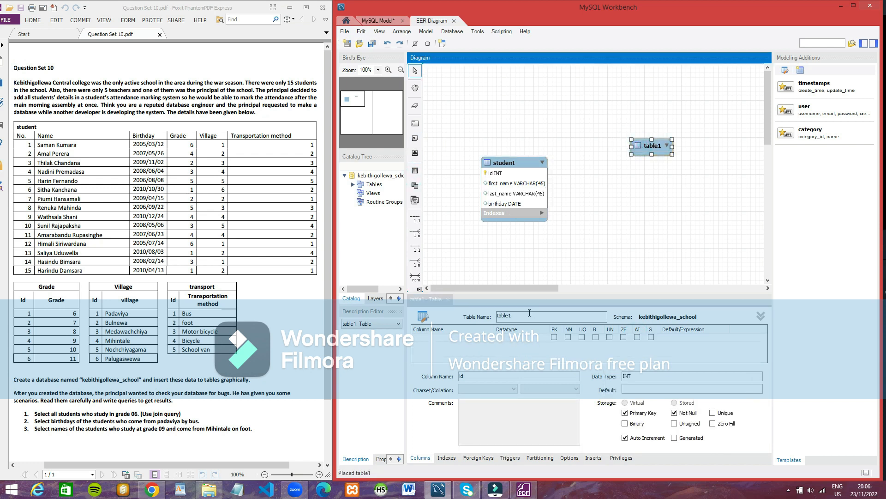
key("BackSpace")
Step: Give the grade table an auto-increment INT primary key id and a not-null VARCHAR(45) column grade
left_click(434, 337)
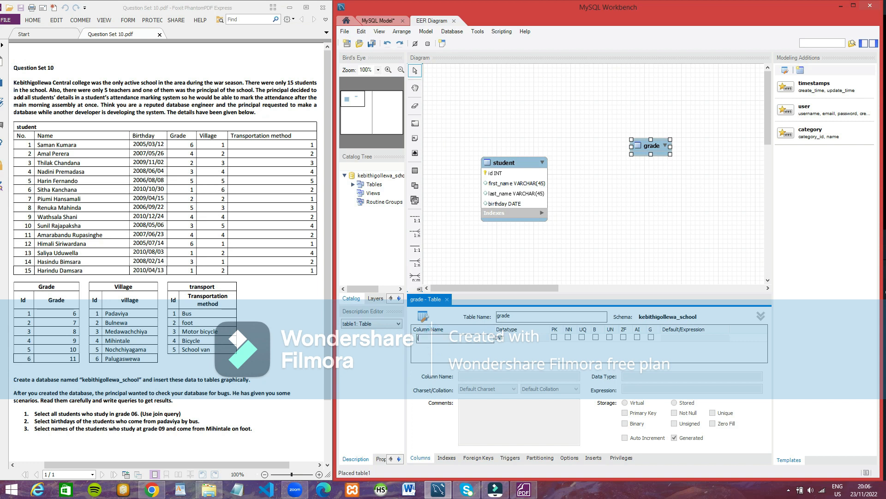
left_click(426, 348)
double_click(440, 346)
left_click_drag(443, 347, 437, 348)
left_click(637, 337)
left_click(568, 344)
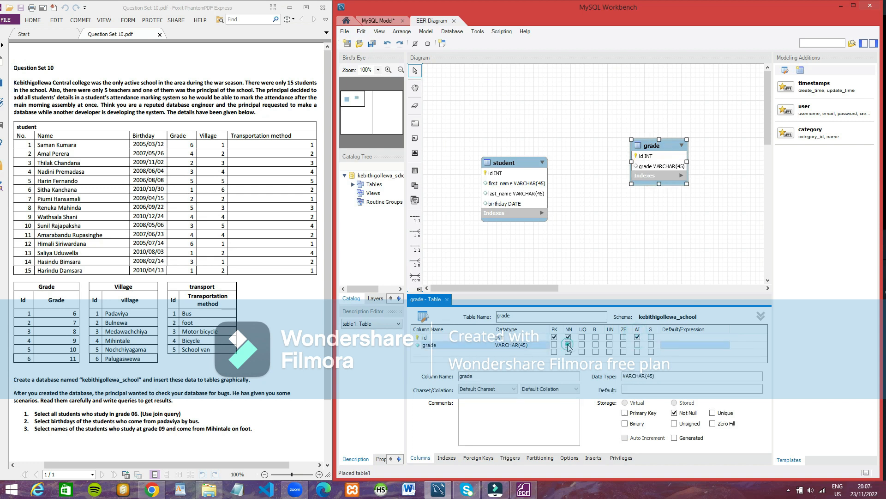
Step: Place a new table below the grade table and name it village
left_click(415, 171)
left_click(652, 198)
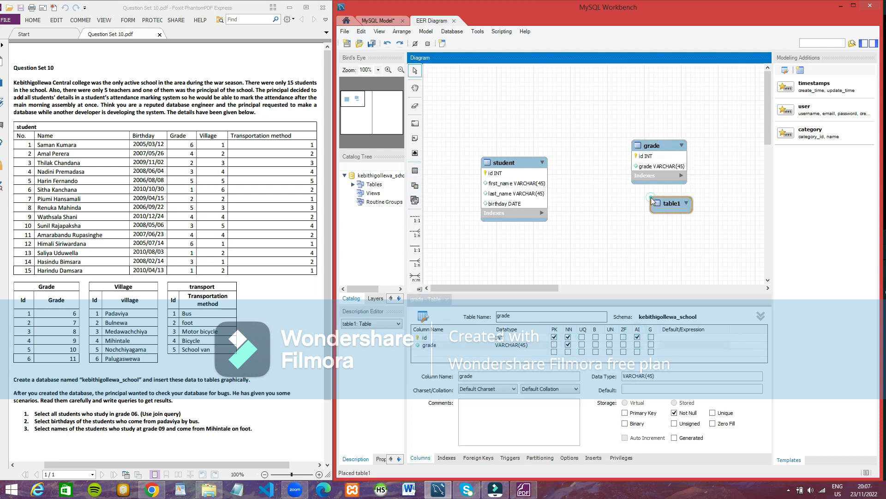
left_click(517, 315)
type("v")
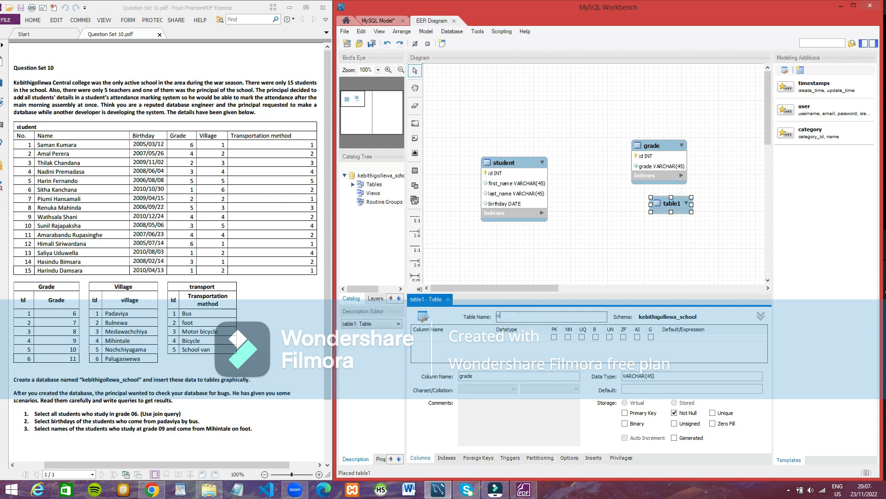
type("illage")
Step: Give the village table an auto-increment INT primary key id and a not-null VARCHAR(45) column village
left_click(424, 338)
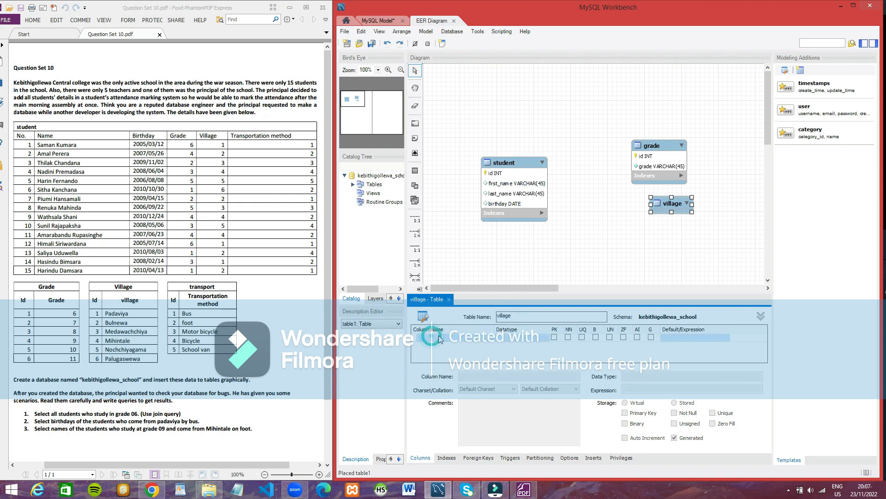
key("BackSpace")
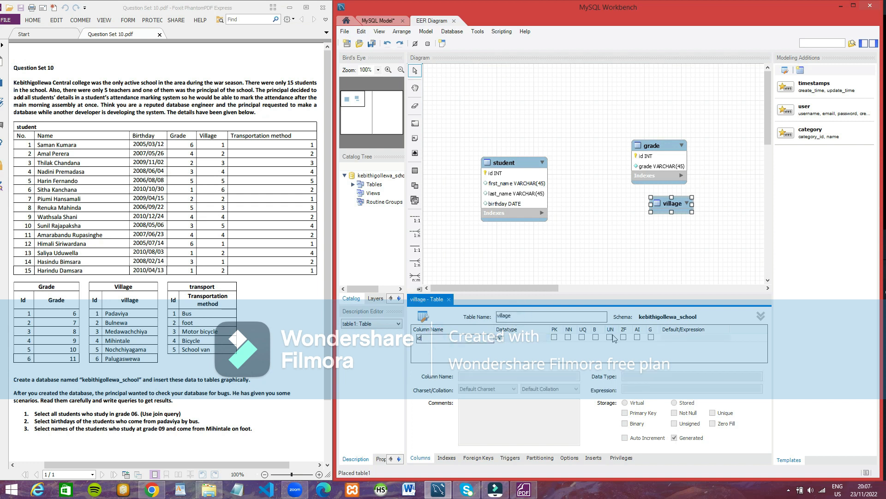
left_click(637, 338)
left_click(443, 344)
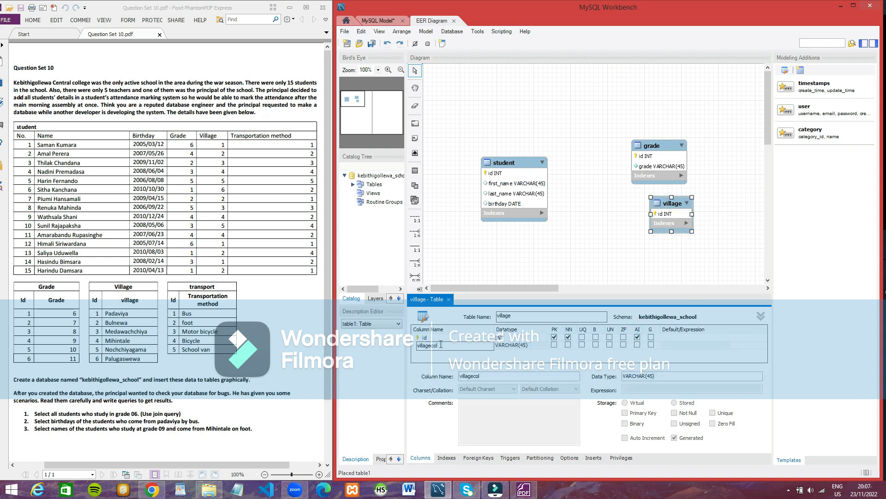
key("BackSpace")
key("BackSpace")
left_click(568, 345)
Step: Place a new table between the student and village tables and name it transport
left_click(416, 171)
left_click(594, 237)
type("transport")
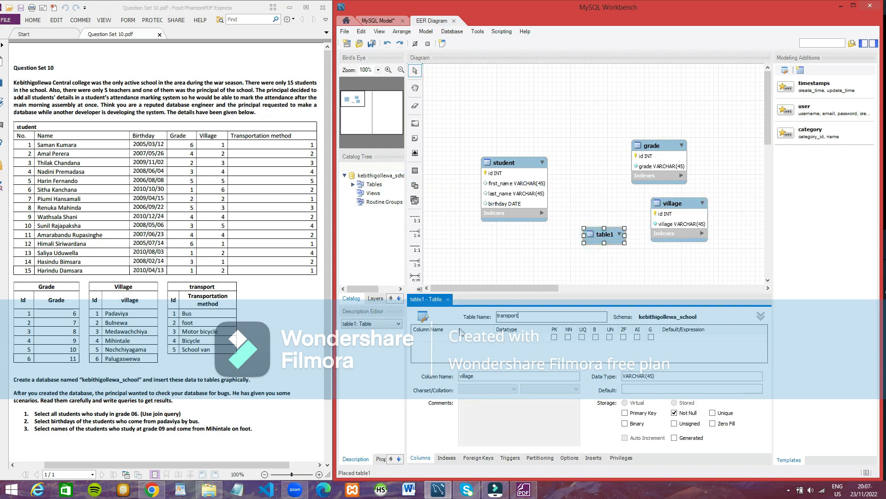
Step: Give the transport table an auto-increment INT primary key id and a not-null VARCHAR(45) column transport_method
double_click(444, 342)
left_click_drag(445, 341, 423, 342)
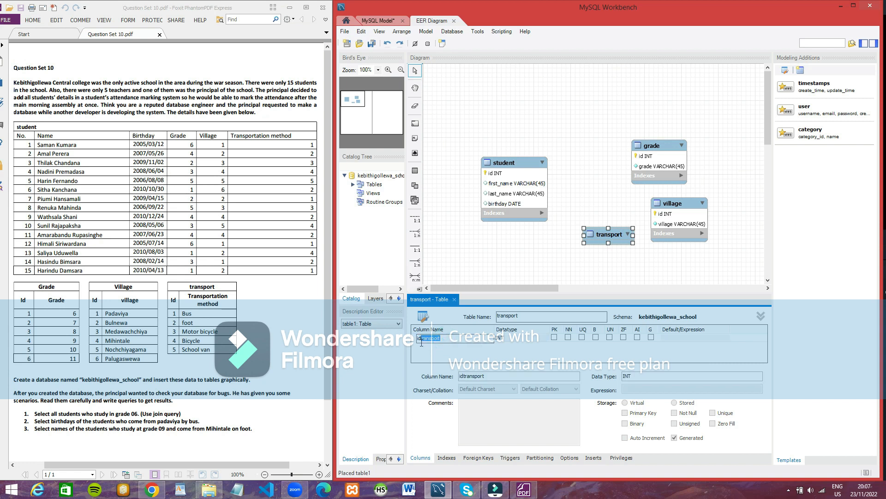
key("Return")
double_click(432, 345)
left_click_drag(434, 346, 435, 345)
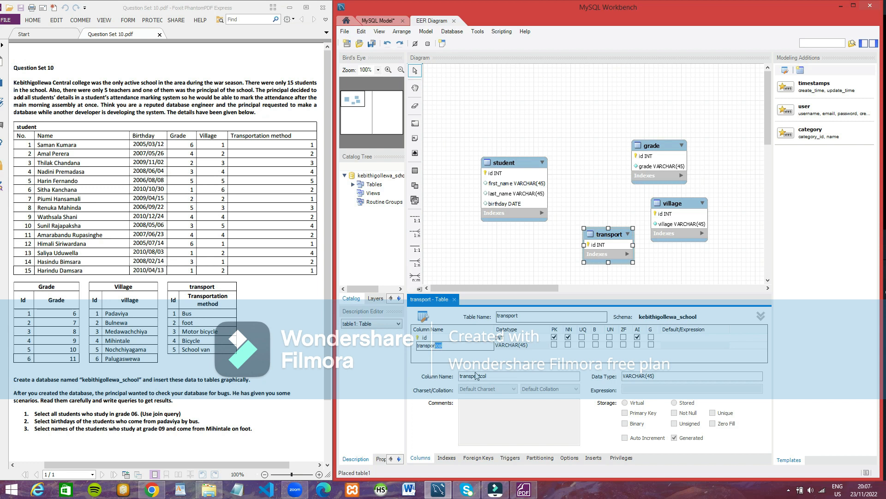
left_click(449, 346)
type("_method")
key("Return")
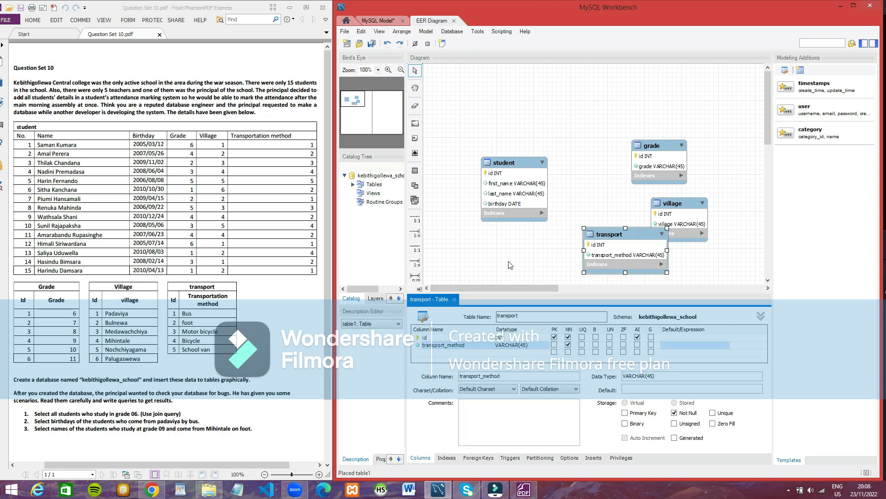
Step: Spread the student, grade, village and transport tables apart, with transport below student and grade and village beside it
left_click_drag(520, 162, 484, 85)
left_click_drag(670, 140, 630, 87)
left_click_drag(683, 198, 608, 166)
left_click_drag(625, 233, 480, 190)
Step: Add non-identifying one-to-many relationships from student to transport, village and grade, and shift the transport table slightly lower
left_click(416, 234)
left_click(480, 127)
left_click(492, 190)
left_click(416, 232)
left_click(480, 118)
left_click(600, 185)
left_click(416, 232)
left_click(480, 120)
left_click(616, 103)
left_click_drag(500, 215, 504, 227)
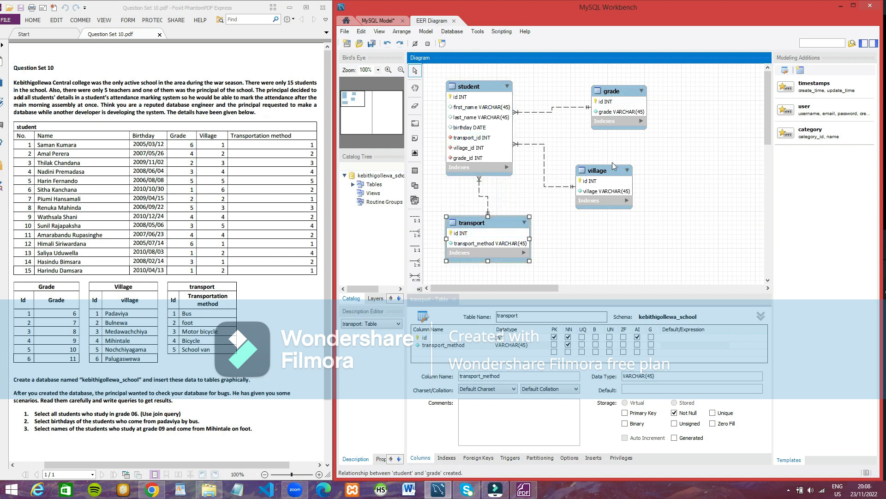
Step: Change the data type of the grade table's grade column to VARCHAR(5)
left_click(614, 102)
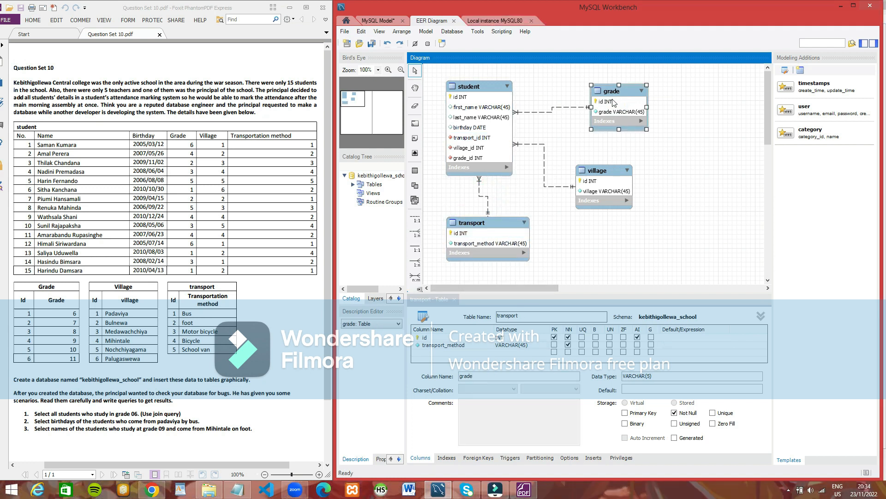
left_click(525, 347)
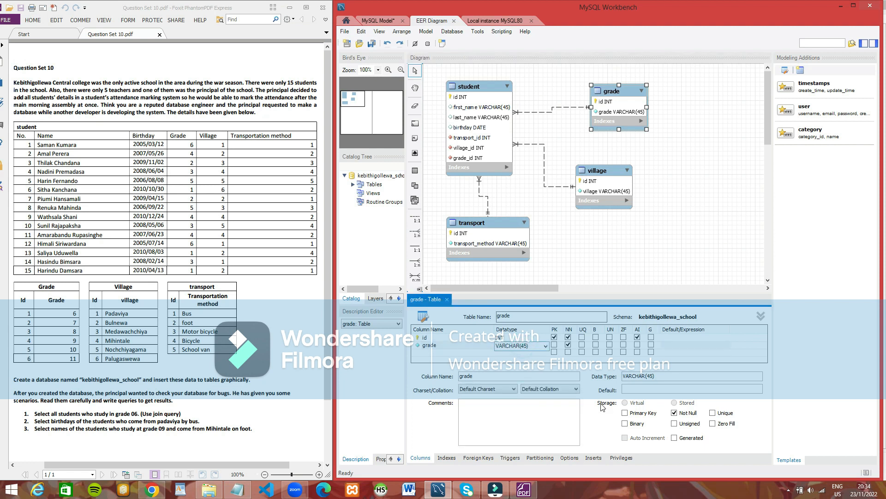
left_click(564, 270)
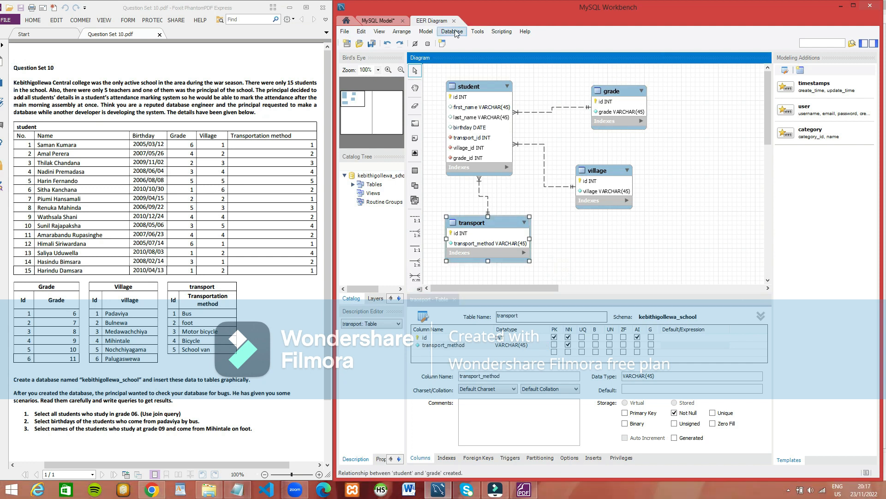
Step: Forward engineer the model to the MySQL server at 127.0.0.1, accepting the default options and the generated SQL script
left_click(452, 32)
left_click(462, 85)
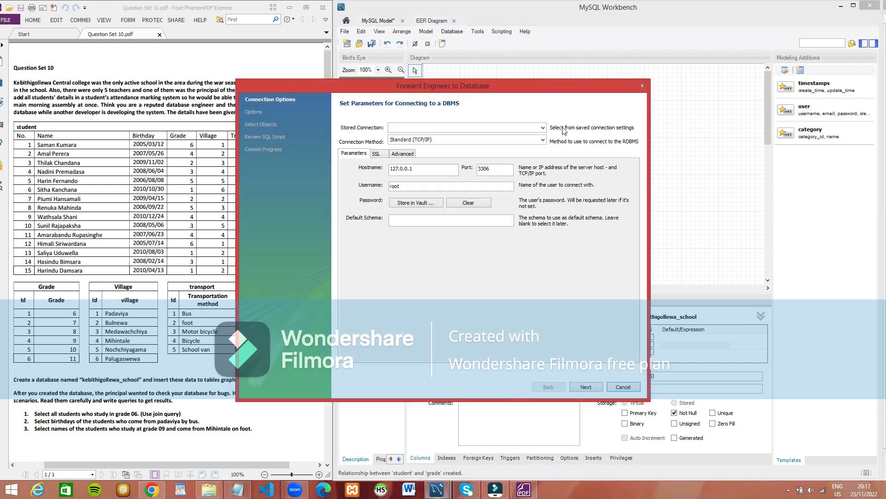
left_click(586, 387)
left_click(595, 389)
left_click(595, 388)
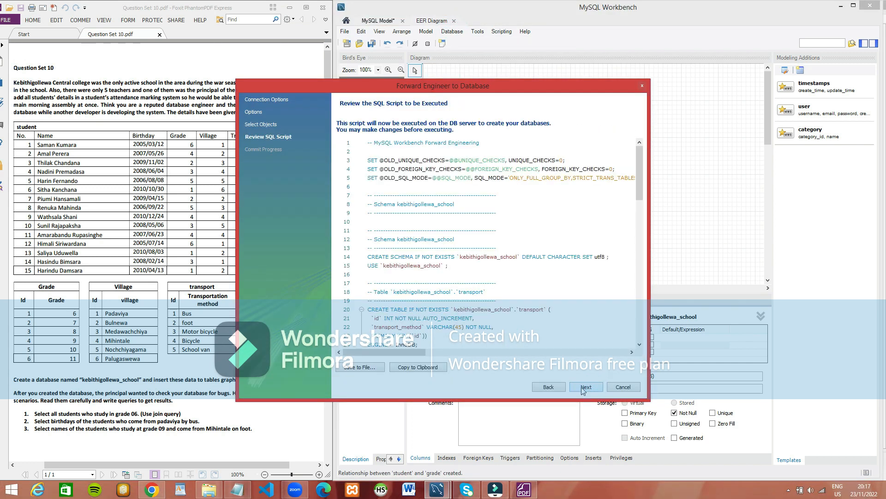
left_click(586, 388)
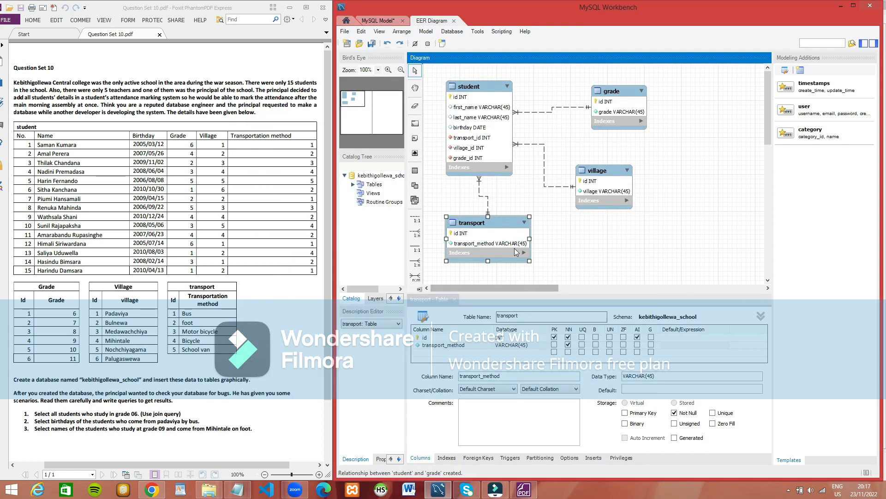
Step: Switch to HeidiSQL, open the Localhost session with the account password, and enlarge its window beside the question sheet
left_click(391, 492)
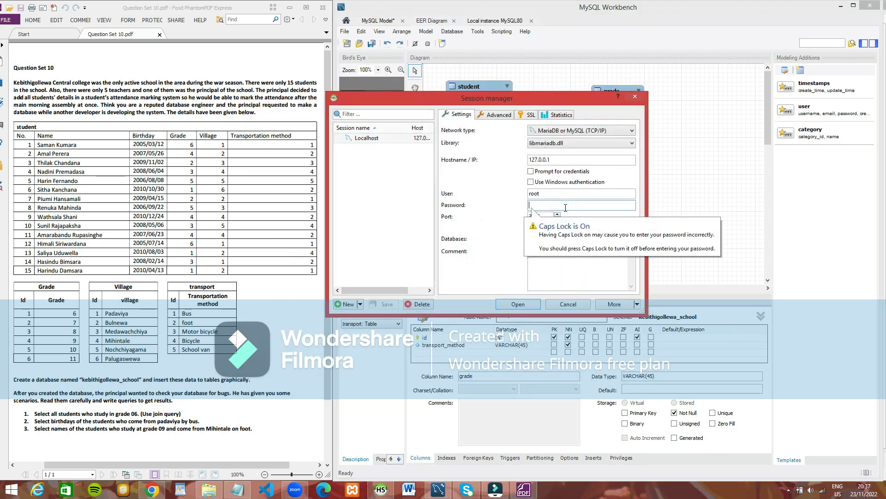
key("Return")
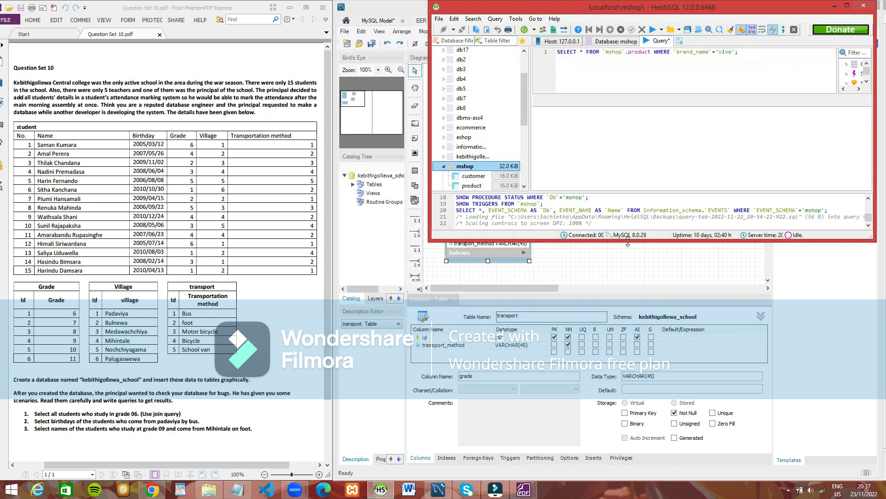
left_click_drag(875, 203, 885, 202)
left_click_drag(430, 167, 335, 160)
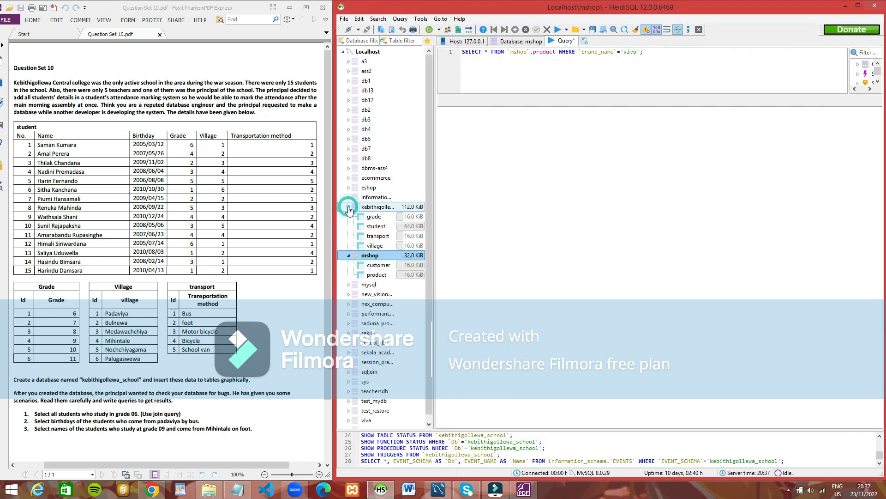
Step: Open the data of the kebithigollewa_school grade table and add a row with grade 6
left_click(382, 216)
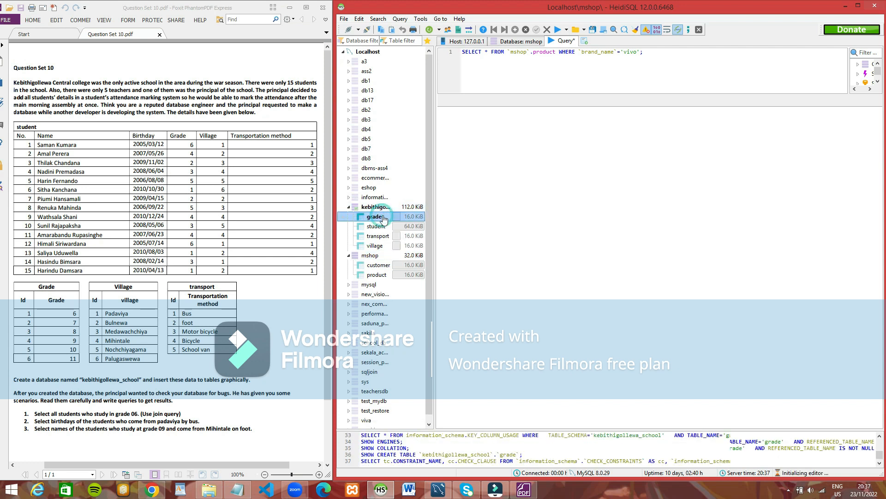
left_click(645, 41)
left_click(516, 30)
left_click(480, 67)
left_click(515, 31)
left_click(482, 68)
left_click(481, 67)
left_click(516, 30)
left_click(478, 74)
type("6")
left_click(515, 90)
Step: Add rows for grades 7 and 8 to the grade table
left_click(515, 29)
left_click(475, 83)
type("7")
left_click(498, 102)
left_click(515, 30)
left_click(479, 92)
type("8")
left_click(512, 100)
Step: Add rows for grades 9, 10 and 11 to the grade table
left_click(515, 30)
left_click(472, 101)
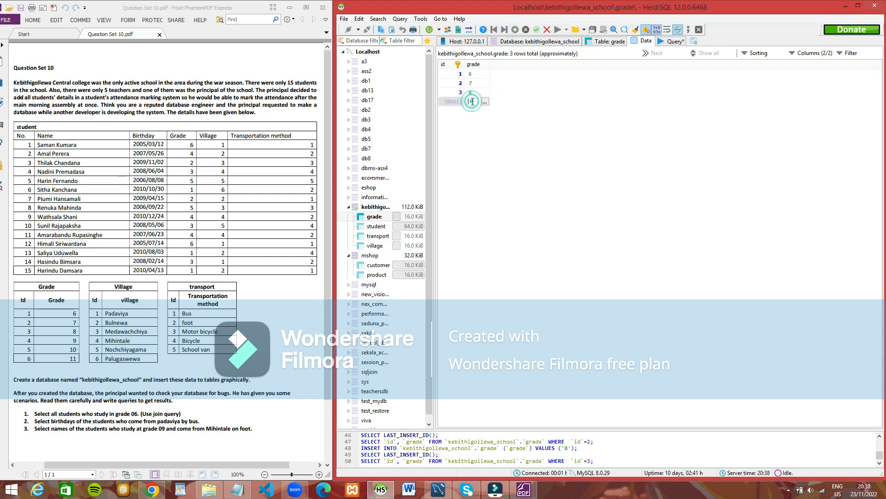
type("9")
left_click(514, 101)
left_click(515, 30)
left_click(470, 109)
type("10")
left_click(510, 126)
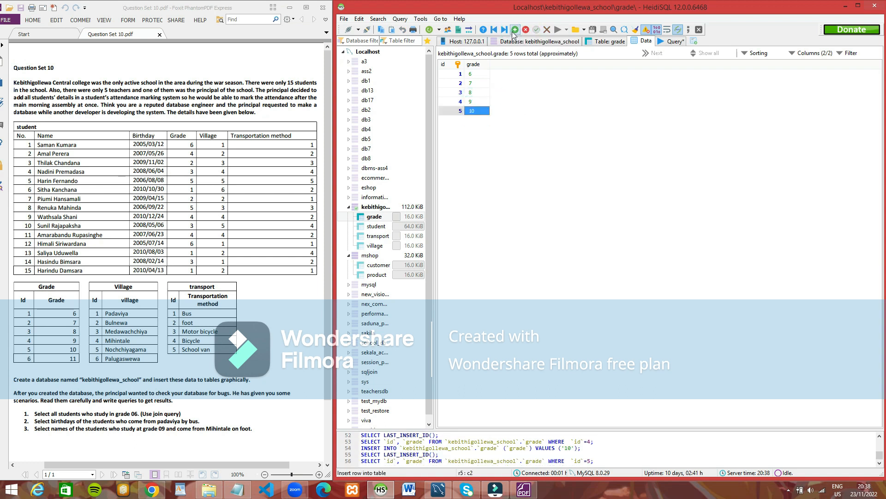
left_click(509, 98)
left_click(515, 29)
left_click(477, 120)
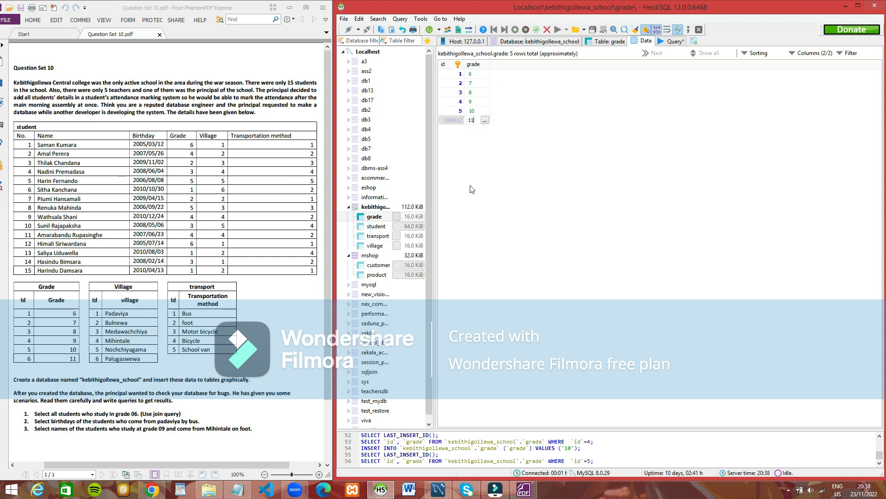
Step: Open the village table's data and add a row with the village Padaviya
left_click(372, 244)
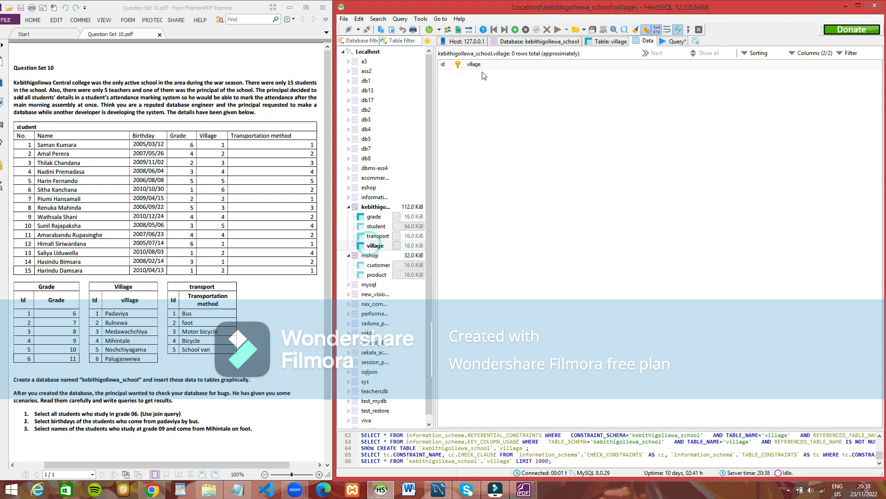
left_click(515, 30)
left_click(475, 74)
key("Caps_Lock")
type("Padaviya")
key("Return")
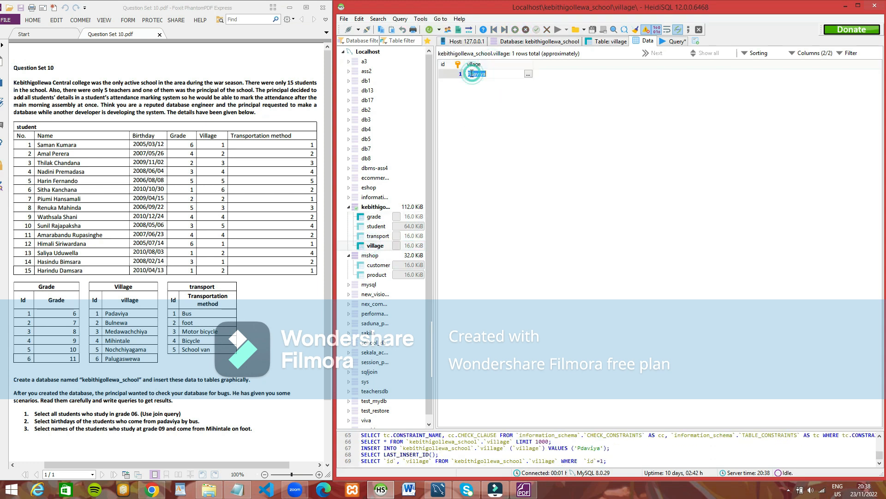
Step: Add a row with the village Bulnewa to the village table
left_click(515, 30)
left_click(485, 84)
key("Caps_Lock")
type("B")
key("Caps_Lock")
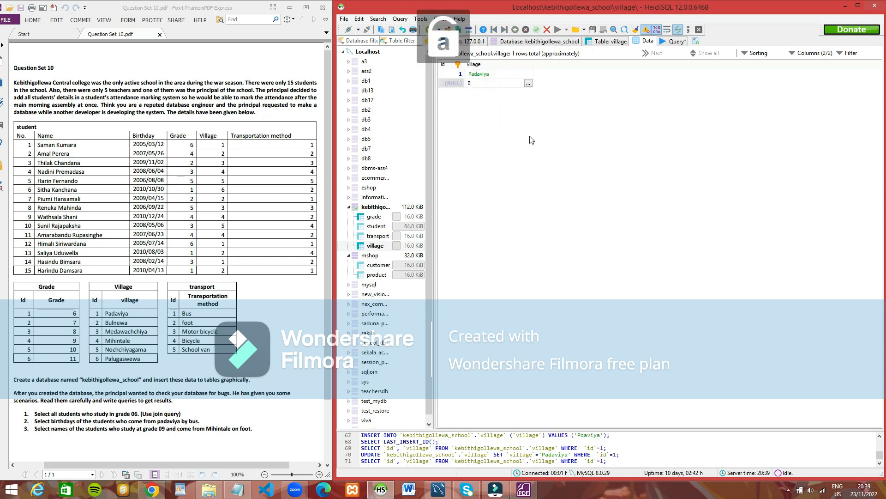
type("ulnewa")
key("Return")
Step: Add a row with the village Medawachchiya to the village table
left_click(515, 30)
left_click(476, 92)
key("Caps_Lock")
type("M")
Step: Add rows for the villages Mihintale and Nochchiyagama to the village table
key("Caps_Lock")
type("edawachchiya")
key("Return")
left_click(515, 30)
left_click(476, 102)
type("Mihintale")
key("Return")
left_click(515, 29)
left_click(496, 111)
key("Caps_Lock")
type("N")
key("Caps_Lock")
type("o")
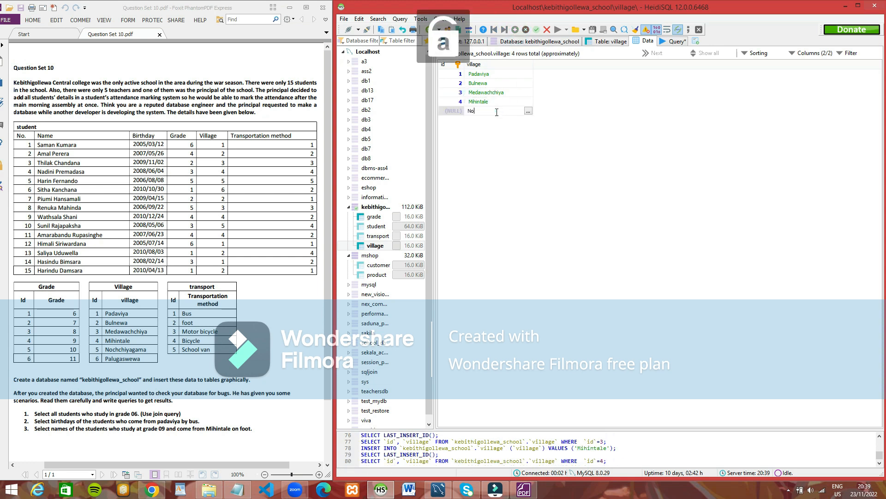
type("chchiyagama")
key("Return")
Step: Add a sixth row with the village Pulugaswewa to the village table
left_click(516, 29)
left_click(485, 120)
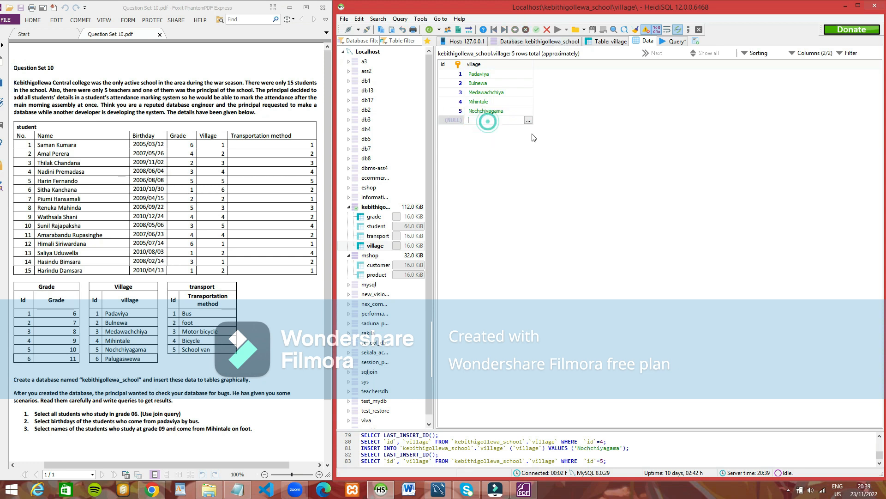
key("Caps_Lock")
type("P")
key("Caps_Lock")
type("uluga")
key("Return")
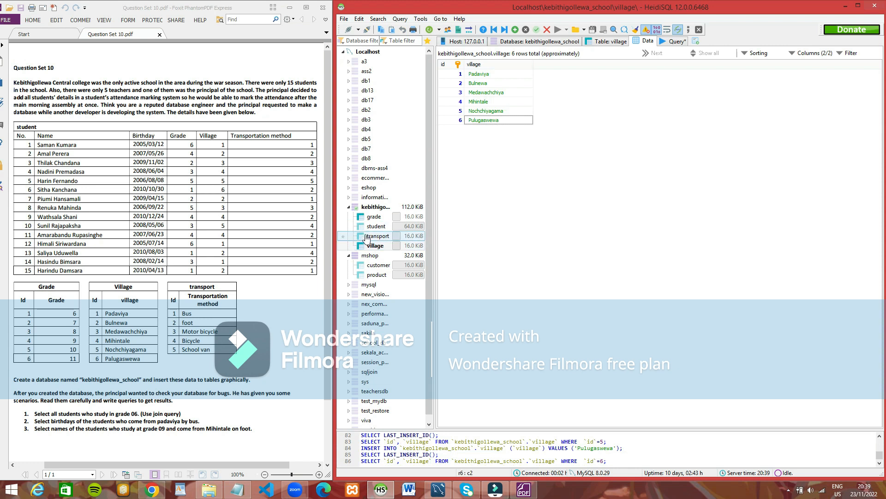
Step: Open the transport table's data and add a row with the transport method Bus
left_click(379, 236)
left_click(515, 30)
left_click(487, 74)
key("Caps_Lock")
type("B")
key("Caps_Lock")
type("us")
key("Down")
Step: Add rows for the transport methods Foot and Motor bicycle to the transport table
left_click(485, 84)
key("Caps_Lock")
type("F")
key("Caps_Lock")
type("oot")
key("Down")
left_click(485, 95)
key("Caps_Lock")
type("M")
Step: Add a row with the transport method Bicycle to the transport table
key("Caps_Lock")
type("oto")
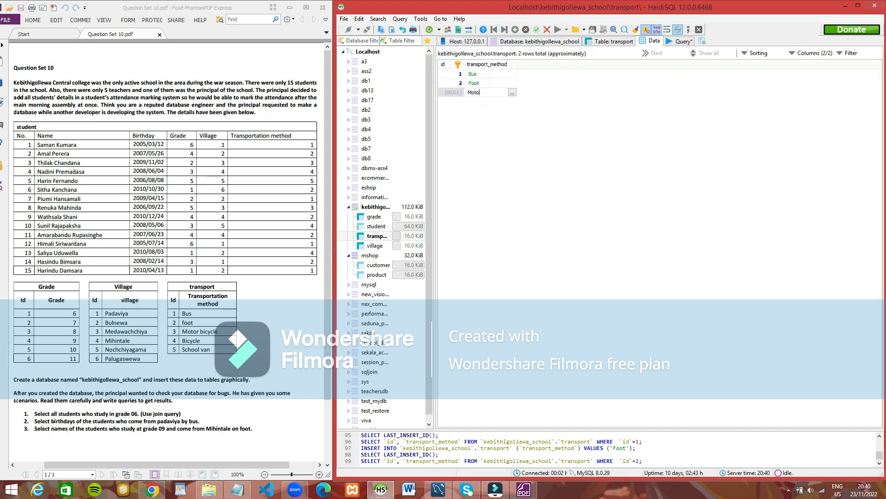
left_click(491, 110)
left_click(515, 29)
left_click(488, 102)
Step: Add a row with the transport method School van and open the student table's data
key("Caps_Lock")
type("B")
key("Caps_Lock")
type("icycle")
left_click(477, 116)
left_click(515, 30)
key("Caps_Lock")
type("S")
key("Caps_Lock")
type("chool van")
left_click(485, 138)
left_click(377, 226)
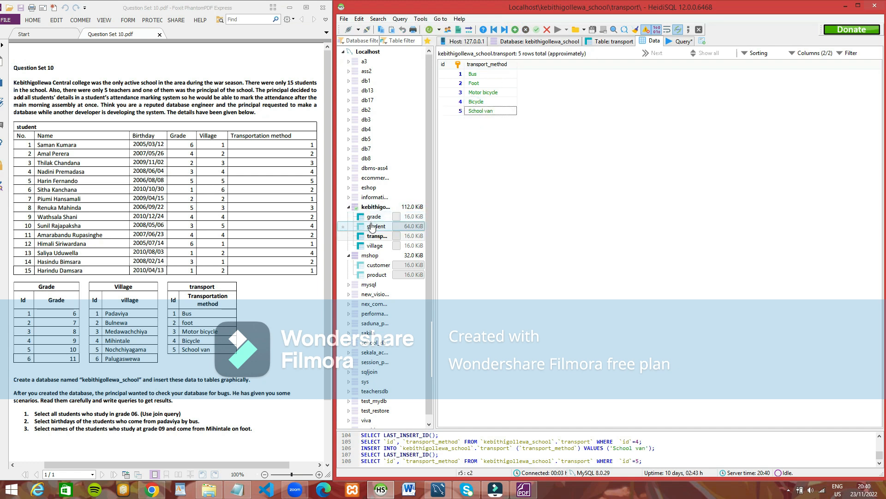
key("Insert")
left_click(484, 76)
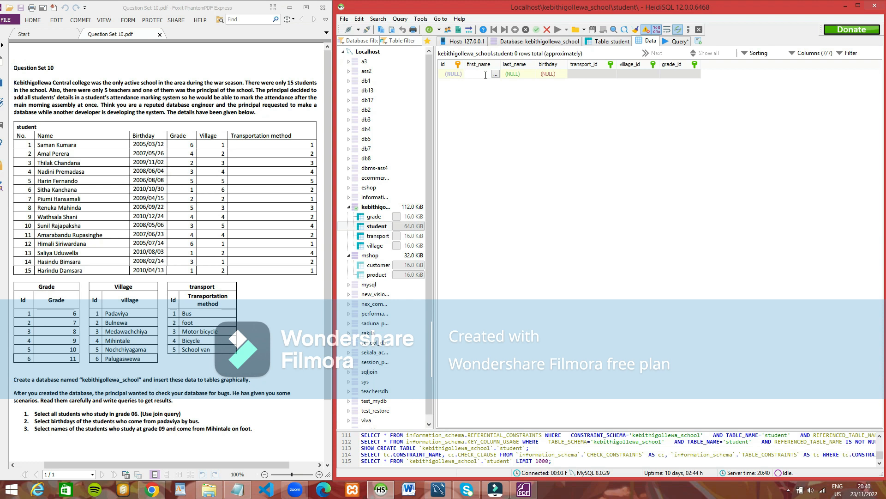
key("Caps_Lock")
type("Saman")
left_click(506, 153)
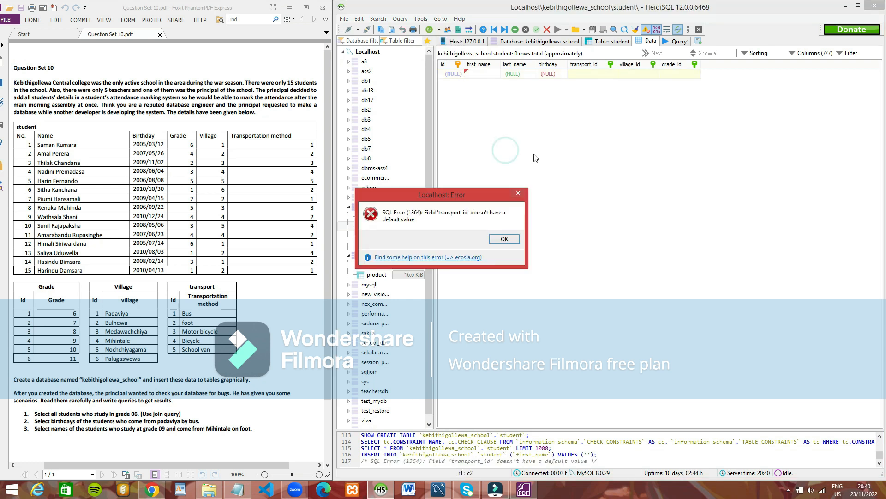
left_click(558, 236)
Step: Insert a row in the student table and enter the first listed student's first name, last name and birthday
left_click(514, 30)
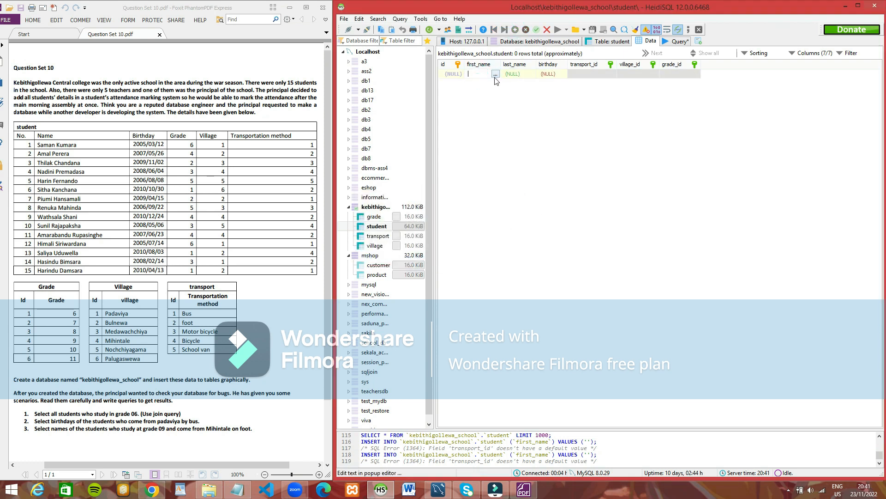
key("Caps_Lock")
type("Sam")
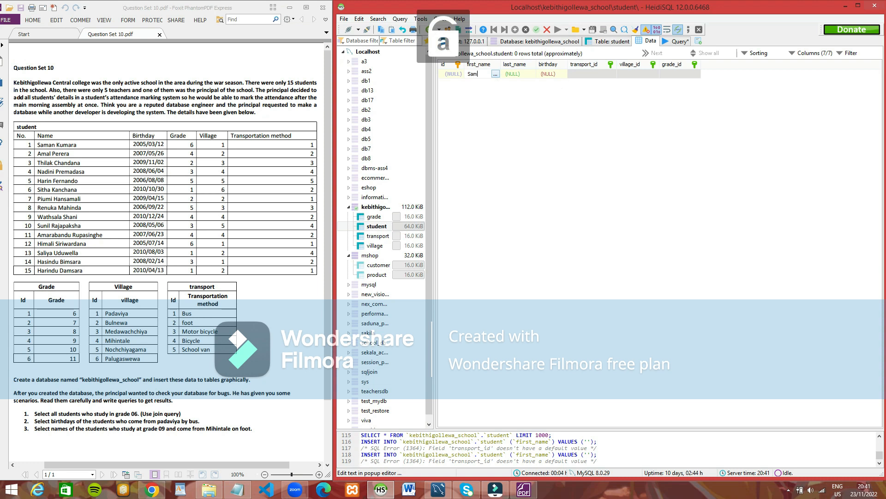
type("an")
left_click(515, 72)
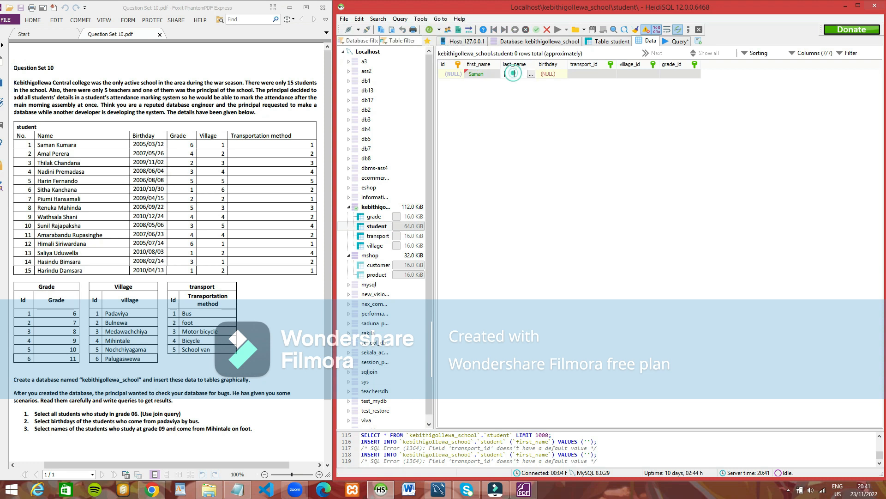
key("Caps_Lock")
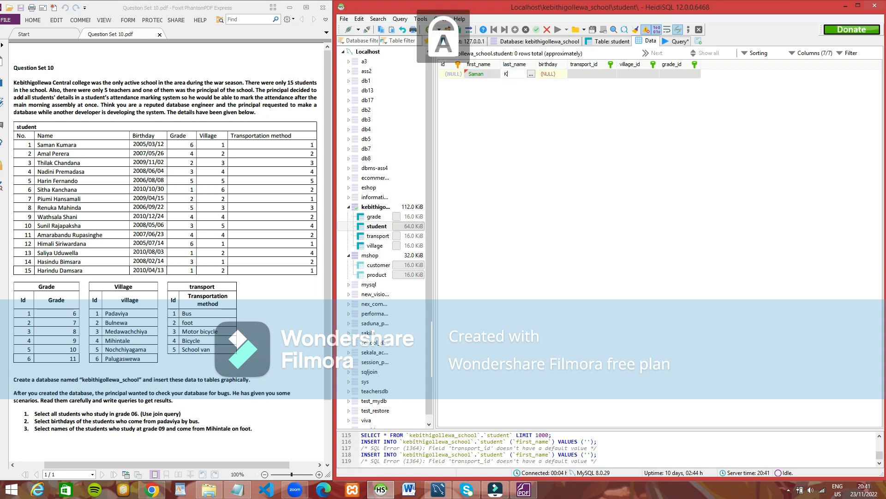
type("Kumara")
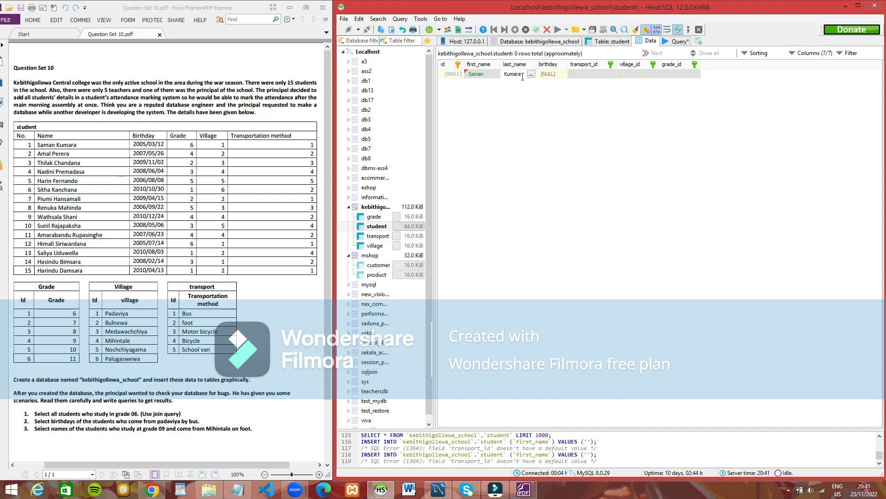
left_click(543, 73)
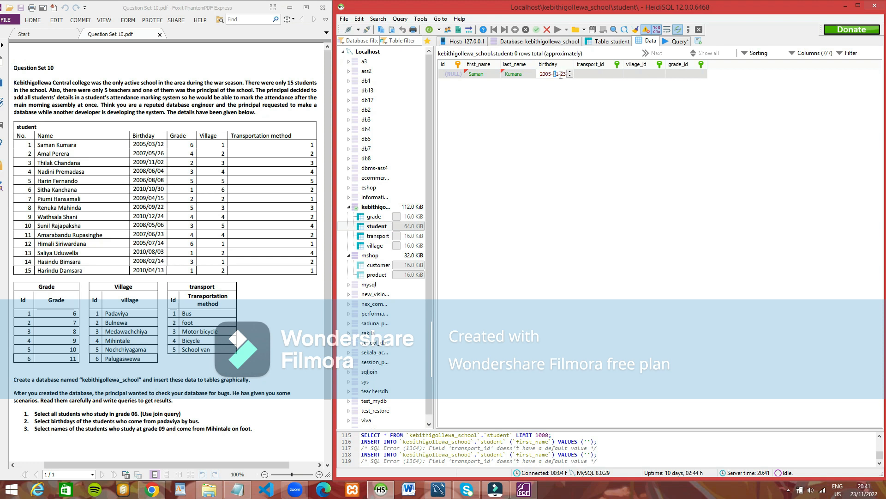
Step: Set the first student's transport_id to 1 (Bus), village_id to 1 (Padaviya) and grade_id to 1 (grade 6)
left_click(595, 73)
left_click(586, 91)
left_click(653, 78)
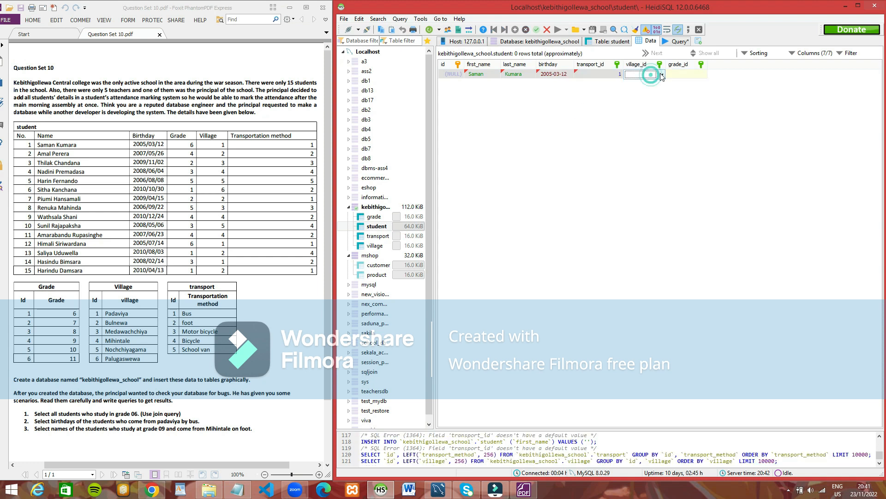
left_click(662, 76)
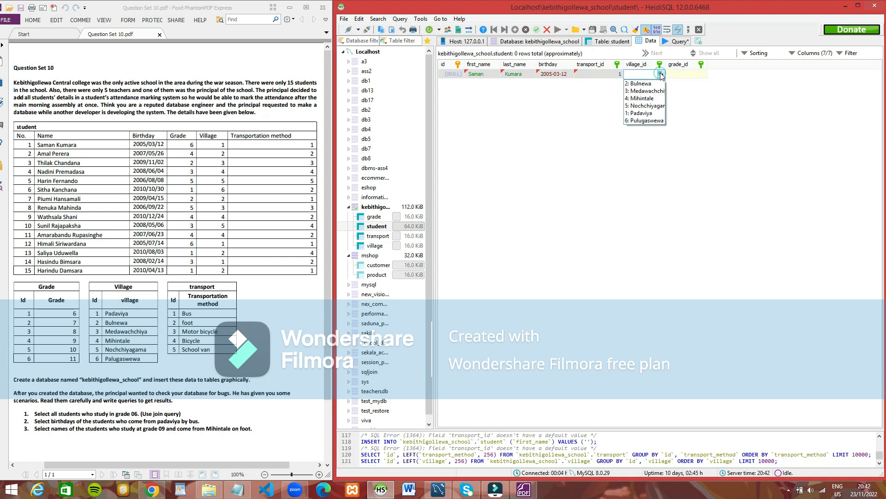
left_click(642, 113)
left_click(695, 74)
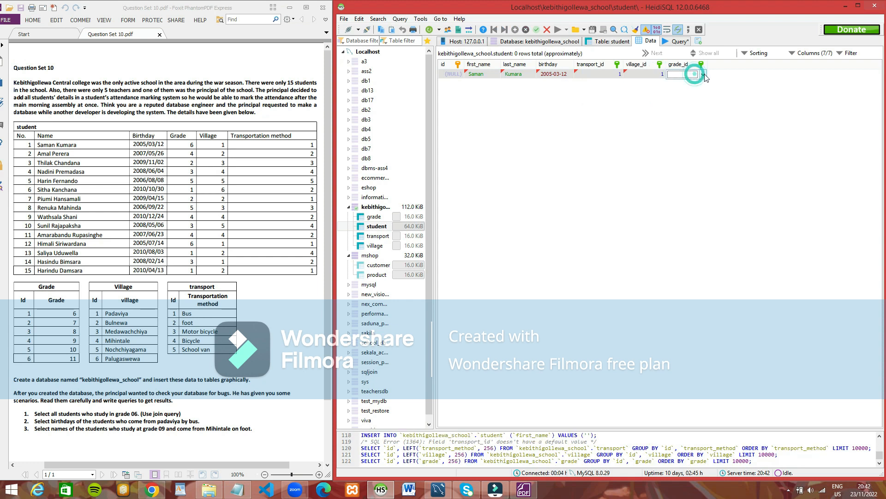
left_click(703, 75)
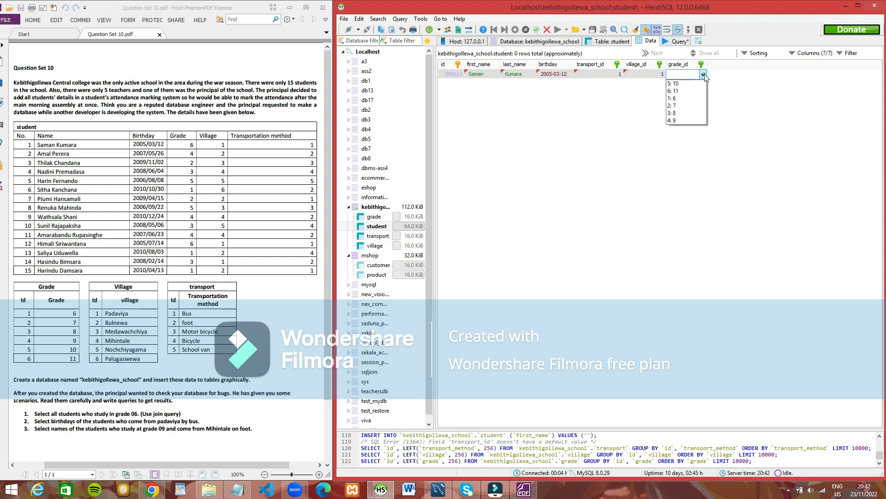
left_click(675, 98)
left_click(549, 102)
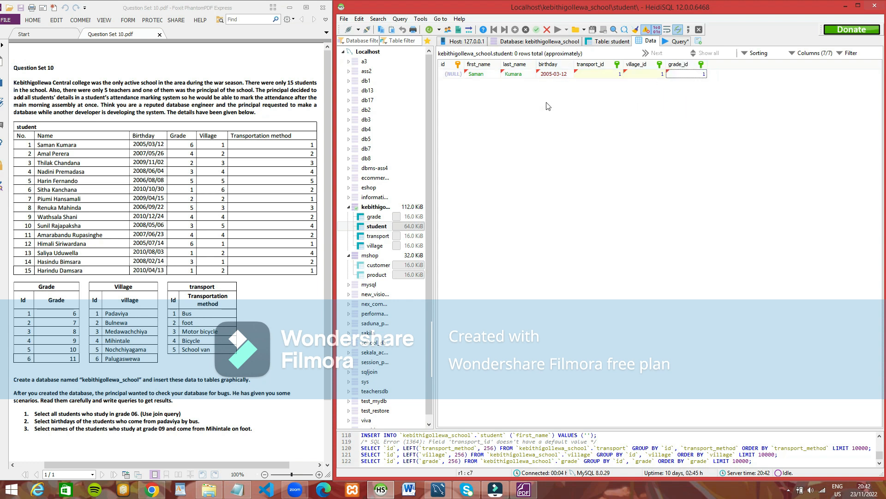
Step: Insert a second row in the student table and enter the second listed student's first name, last name and birthday
left_click(514, 29)
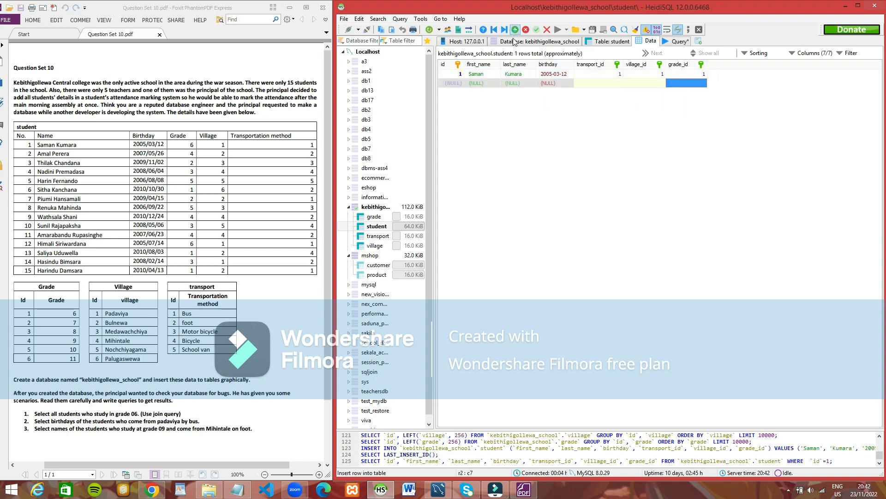
left_click(484, 84)
left_click(484, 86)
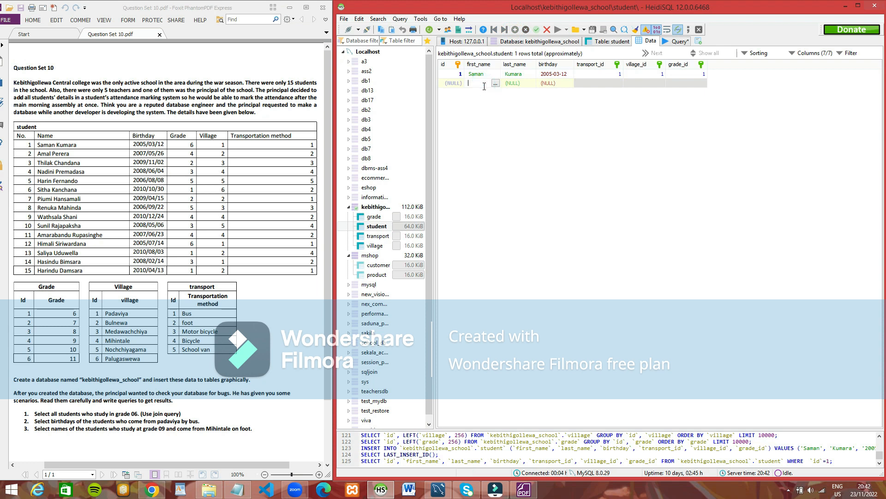
key("Caps_Lock")
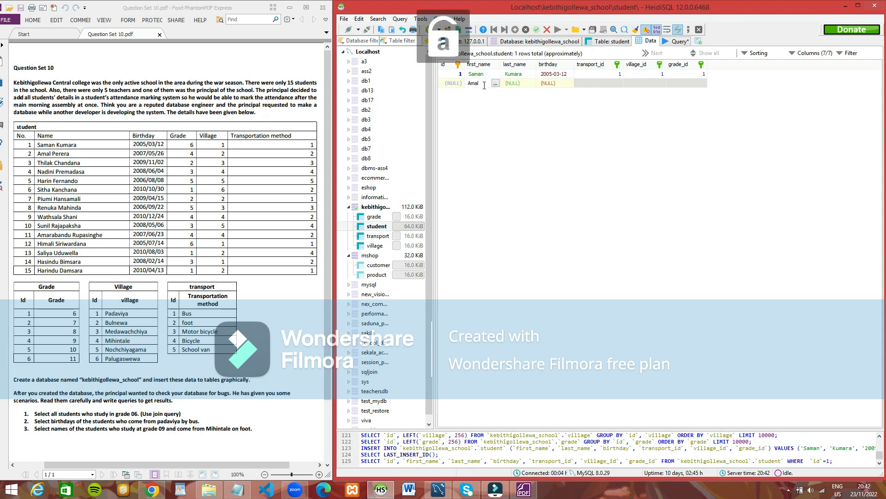
left_click(519, 87)
left_click(521, 86)
key("Caps_Lock")
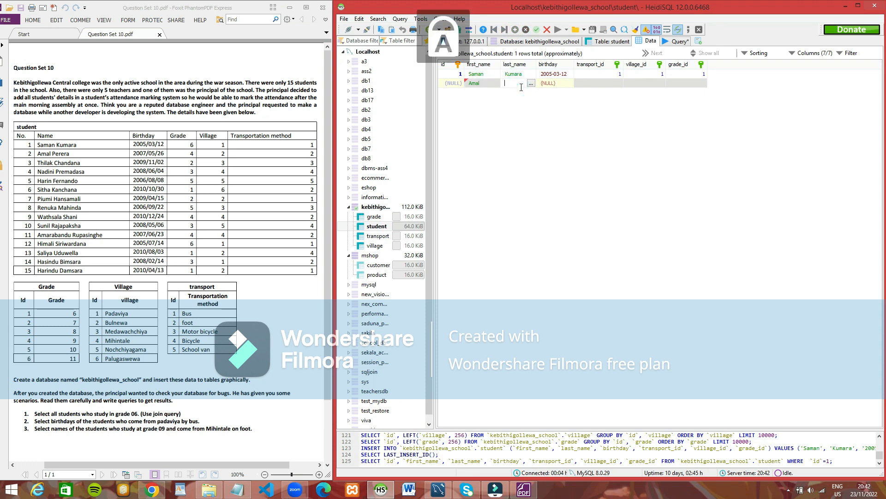
type("Perera")
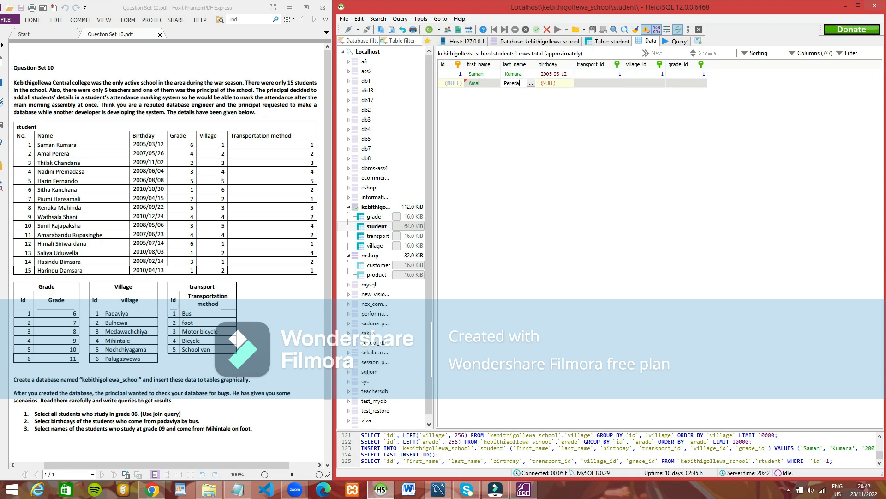
left_click(552, 85)
left_click(552, 84)
left_click(551, 83)
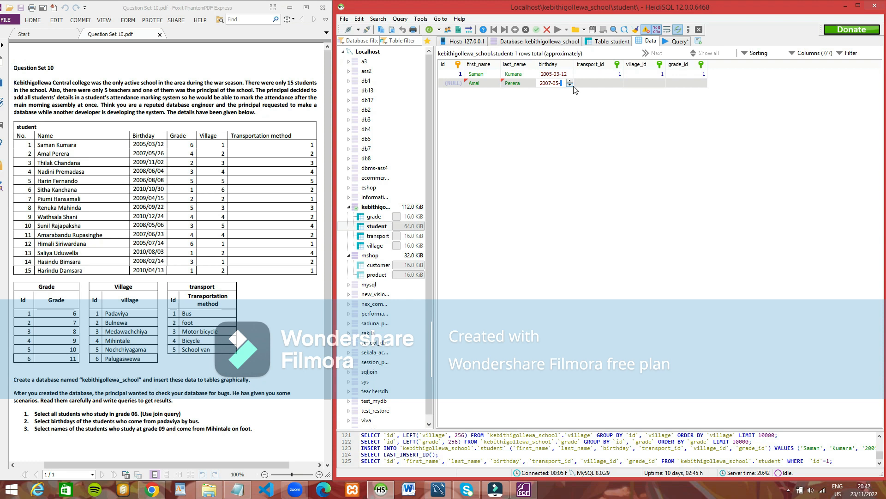
Step: Set the second student's transport_id to 2 (Foot), village_id to 2 (Bulnewa) and grade_id to 4 (grade 9), and save the row
left_click(600, 84)
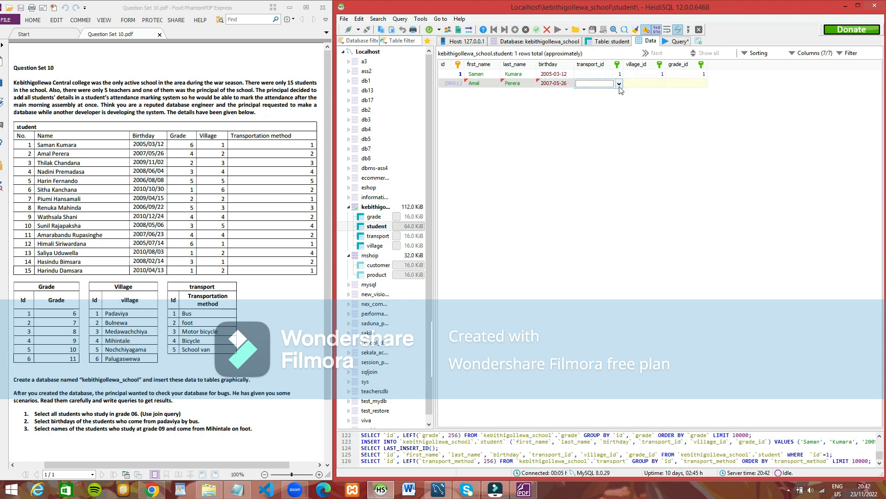
left_click(619, 84)
left_click(600, 95)
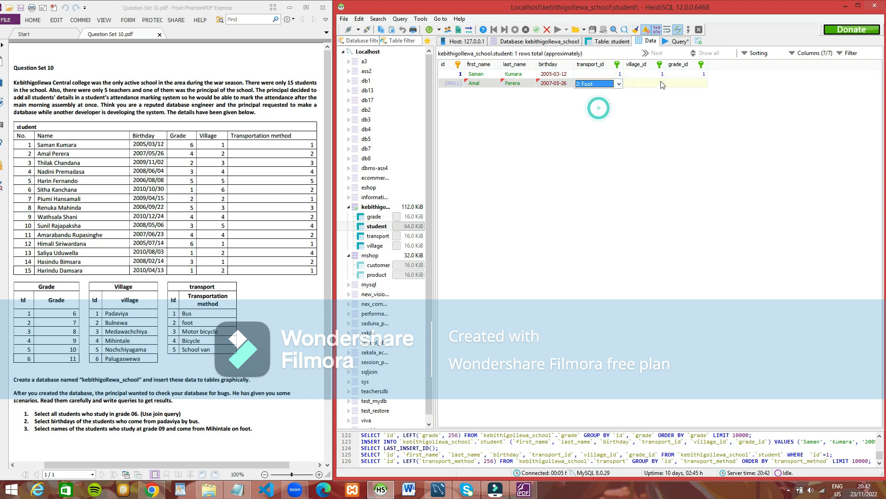
left_click(663, 84)
left_click(661, 83)
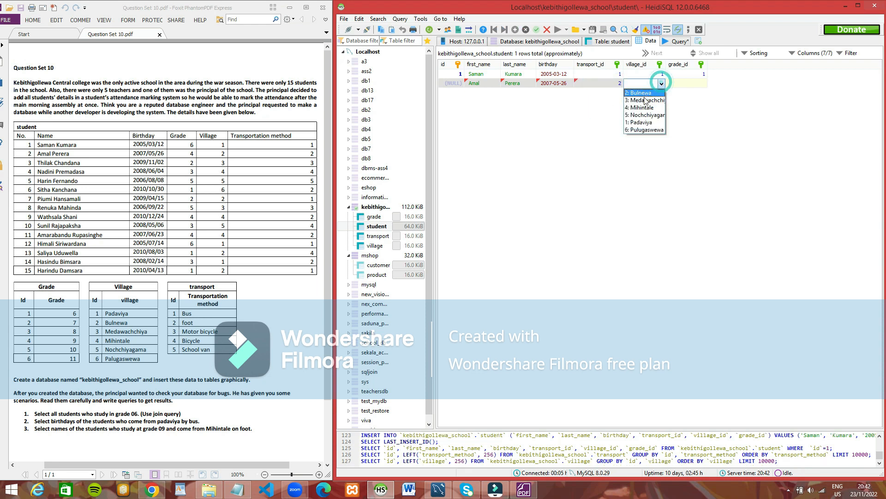
left_click(643, 92)
left_click(691, 84)
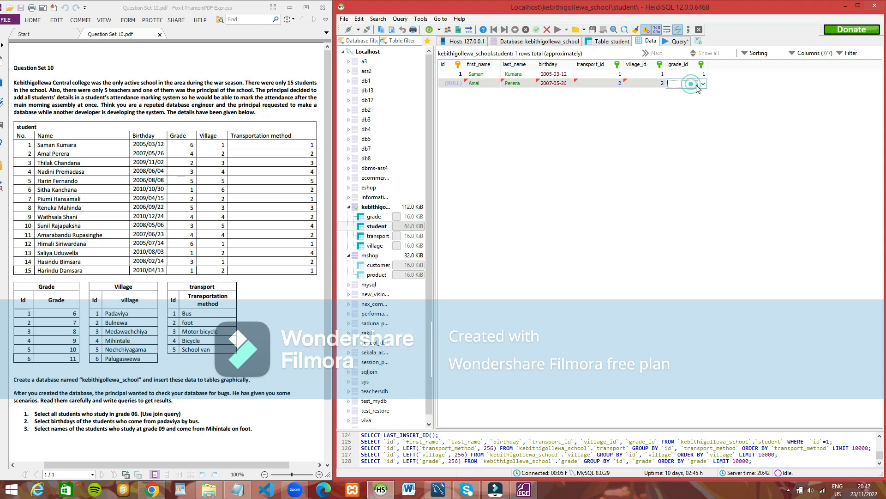
left_click(703, 83)
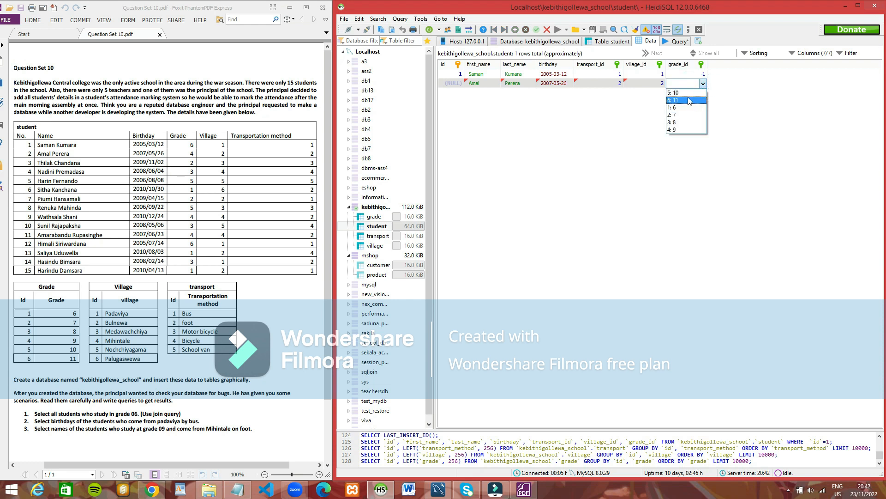
left_click(683, 129)
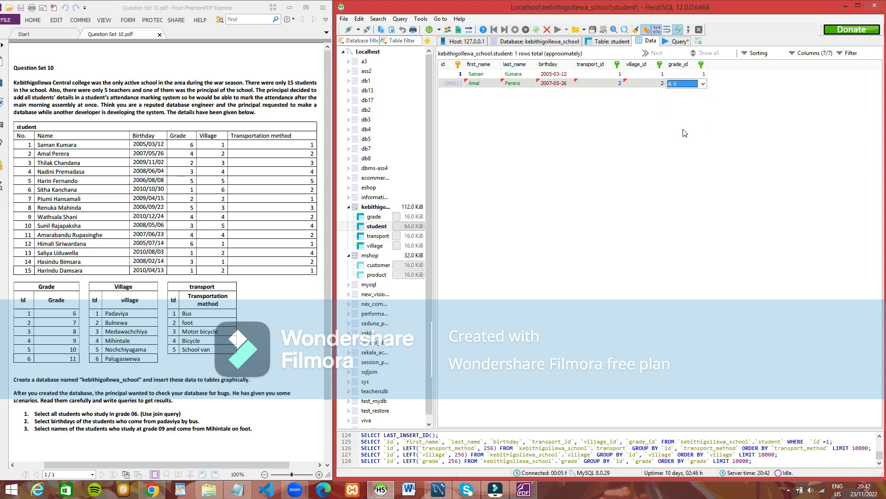
left_click(698, 107)
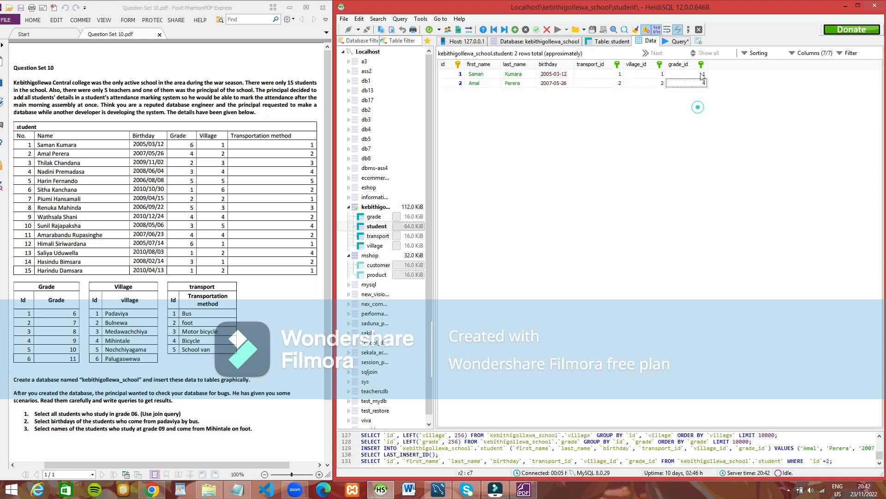
Step: Correct the first student's grade_id to 6 (grade 11)
double_click(702, 74)
left_click(702, 75)
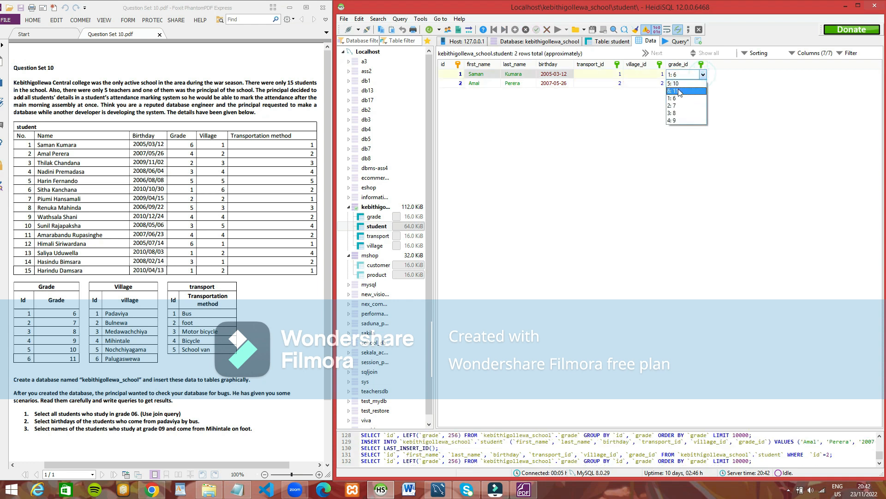
left_click(653, 128)
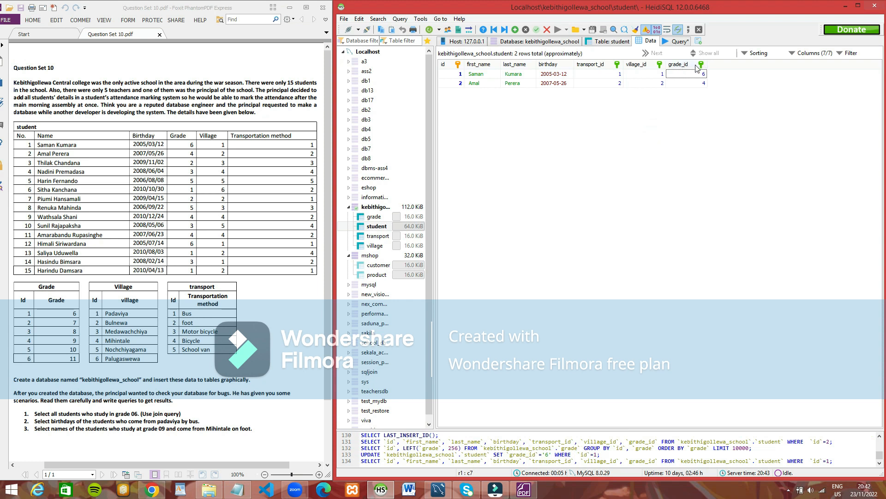
Step: Reorder the student grid's columns so that birthday is followed by grade_id, village_id and transport_id
left_click_drag(698, 68, 597, 68)
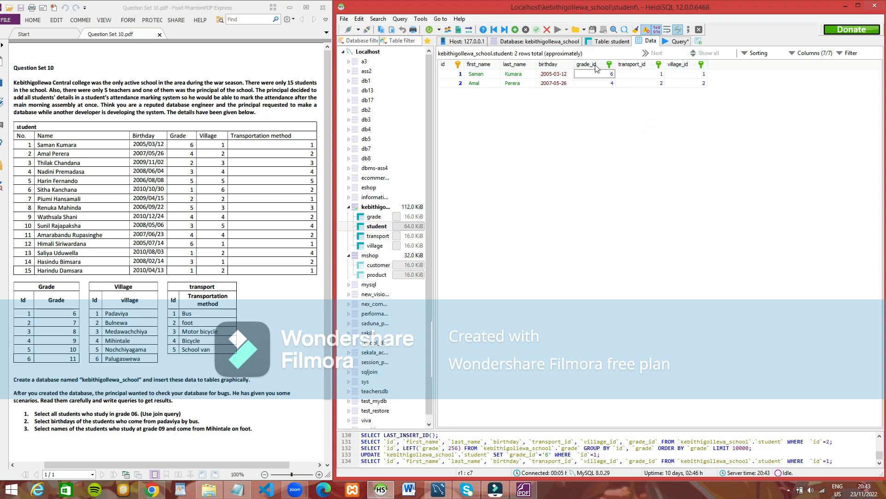
left_click_drag(677, 68, 637, 68)
left_click(515, 29)
left_click(525, 30)
left_click(470, 245)
Step: Add the third listed student's row with name, birthday, grade_id 2, village_id 3 and transport_id 3
left_click(515, 30)
left_click(480, 92)
type("Thilak")
left_click(517, 93)
type("Chandana")
left_click_drag(567, 92, 496, 101)
type("2009-11-02")
left_click(653, 92)
Step: Add the fourth listed student's row with name, birthday, grade_id 3, village_id 4 and transport_id 4
type("NadiniPremadasa")
left_click(554, 102)
type("2008-06-04")
left_click(595, 101)
left_click(684, 101)
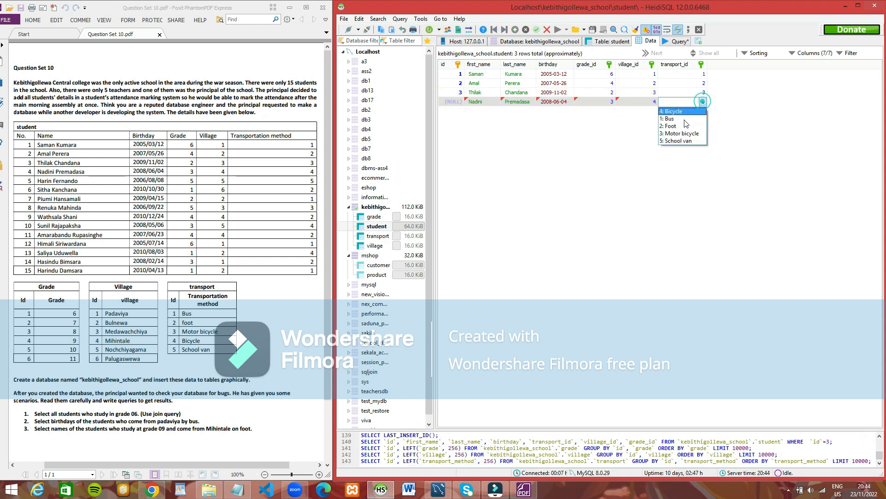
Step: Add the fifth listed student's row with name, birthday, grade_id 5, village_id 5 and transport_id 5
type("Harin")
left_click(517, 111)
type("Fernanda")
left_click(558, 109)
left_click_drag(567, 111, 529, 111)
type("2006-08-08")
left_click(605, 113)
left_click(702, 112)
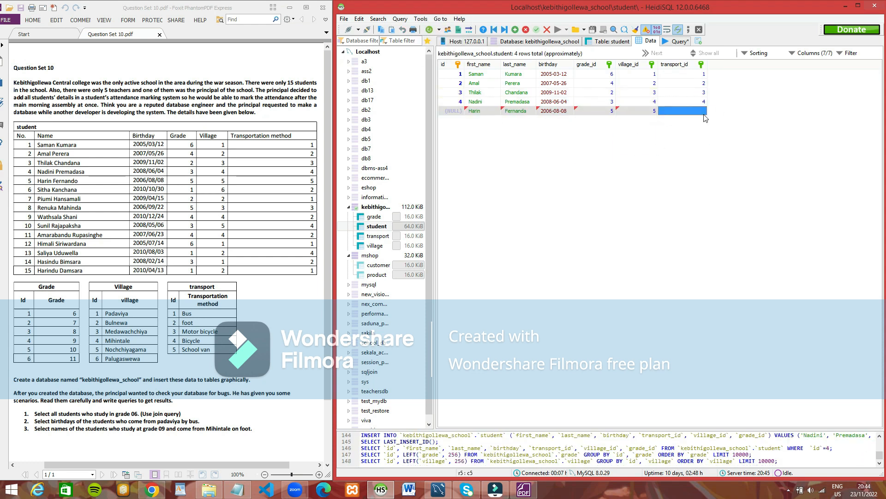
Step: Add the sixth listed student's row with name, birthday, grade_id 1, village_id 6 and transport_id 2
type("Sitha")
left_click(513, 119)
type("Kanchana")
left_click(555, 120)
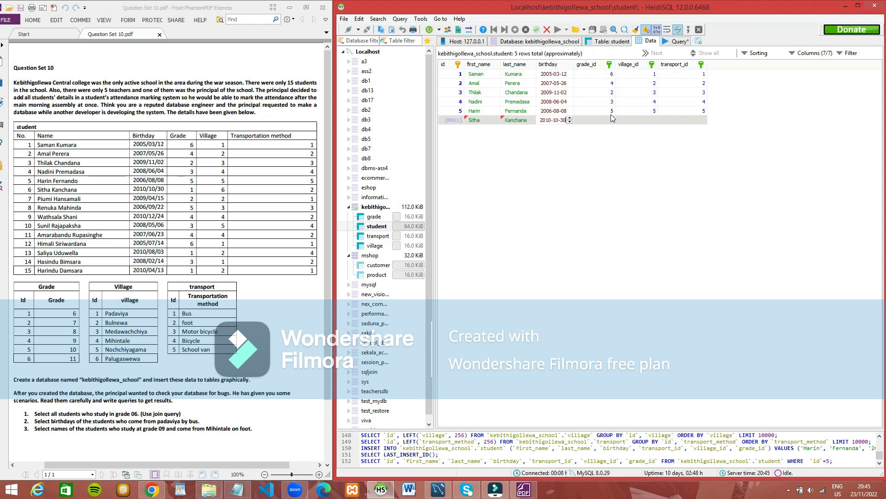
left_click(611, 119)
Step: Add the seventh listed student's row with name, birthday, grade_id 2, village_id 2 and transport_id 1
type("Piumi")
left_click(518, 130)
type("Hansamali")
left_click(556, 130)
left_click_drag(567, 129, 515, 131)
type("2009-04-15")
left_click(651, 129)
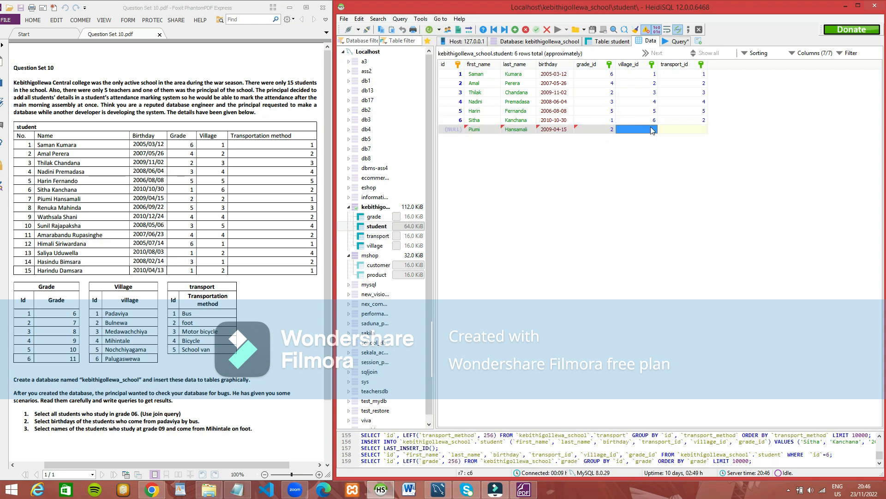
left_click(653, 130)
left_click(701, 129)
Step: Add the eighth listed student's row with name, birthday, grade_id 5, village_id 3 and transport_id 3
type("Renuka")
left_click(516, 138)
type("Mahinda")
left_click(556, 138)
type("2006-09-22")
left_click(702, 138)
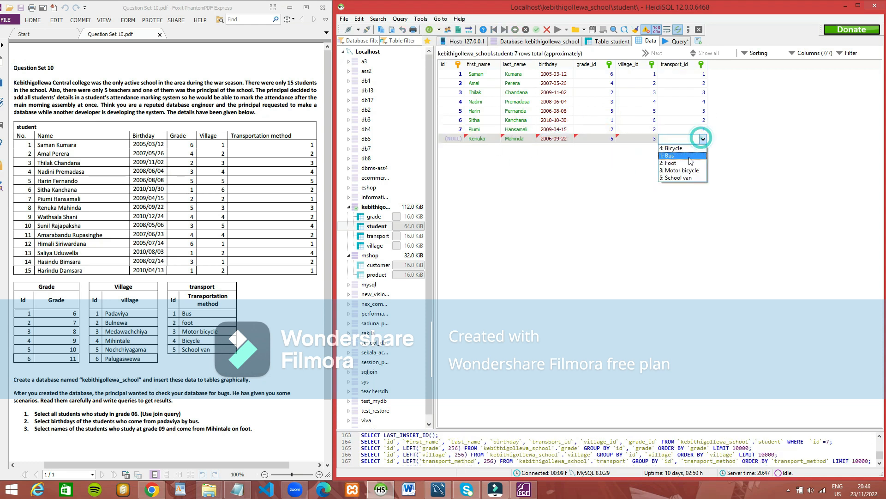
left_click(679, 171)
Step: Add the ninth listed student's row with name, birthday, grade_id 4, village_id 4 and transport_id 2
type("Wathsala")
left_click(516, 148)
type("Shani")
left_click_drag(567, 148, 530, 152)
type("2010-12-24")
left_click(611, 147)
left_click(589, 194)
Step: Add the tenth listed student's row with name, birthday, grade_id 3, village_id 5 and transport_id 4
type("Sunil")
left_click(516, 157)
type("Rajapakshe")
left_click(555, 157)
type("2008-05-06")
left_click(652, 157)
left_click(701, 157)
key("Down")
Step: Copy the eleventh student's name from the PDF into a row and enter the birthday, grade_id 4, village_id 4 and transport_id 2
left_click_drag(38, 234, 72, 234)
type("Amarabandu")
left_click_drag(73, 234, 103, 235)
left_click(512, 168)
type("Rupasinghe")
type("2007-06-23")
left_click(682, 189)
Step: Add the twelfth student's row with the name copied from the PDF, the birthday, grade_id 1, village_id 1 and transport_id 1
left_click(515, 29)
mouse_move(38, 243)
left_mouse_down()
mouse_move(87, 244)
mouse_move(53, 253)
mouse_move(78, 253)
mouse_move(59, 262)
left_mouse_up()
type("Himali")
Step: Add the thirteenth student's row with the name copied from the PDF, the birthday, grade_id 1, village_id 2 and transport_id 4
type("Siriwardana")
type("2005-07-14")
left_click(567, 203)
left_click(536, 32)
left_click(515, 30)
Step: Add the fourteenth student's row with the name copied from the PDF, the birthday, grade_id 3, village_id 1 and transport_id 2
type("Saliya")
type("Uduwella")
type("2010-08-03")
left_click(653, 187)
left_click(515, 30)
left_click(479, 194)
Step: Add the fifteenth student's row with the name copied from the PDF, the birthday, grade_id 1, village_id 2 and transport_id 1
type("Hasindu")
mouse_move(60, 262)
left_mouse_down()
mouse_move(81, 262)
mouse_move(57, 270)
mouse_move(82, 271)
left_mouse_up()
left_click(519, 194)
type("Bimsara")
key("Tab")
type("2")
left_click(612, 194)
left_click(515, 30)
left_click(479, 203)
type("Harindu")
type("Damsara")
type("2010")
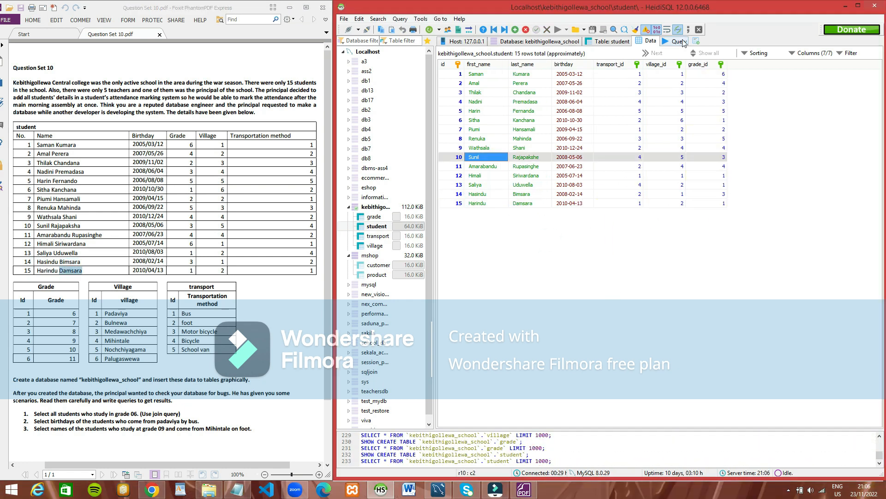
Step: Write and run a query selecting everything from student inner-joined with grade on student.grade_id=grade.id, where `grade`='6'
left_click(683, 43)
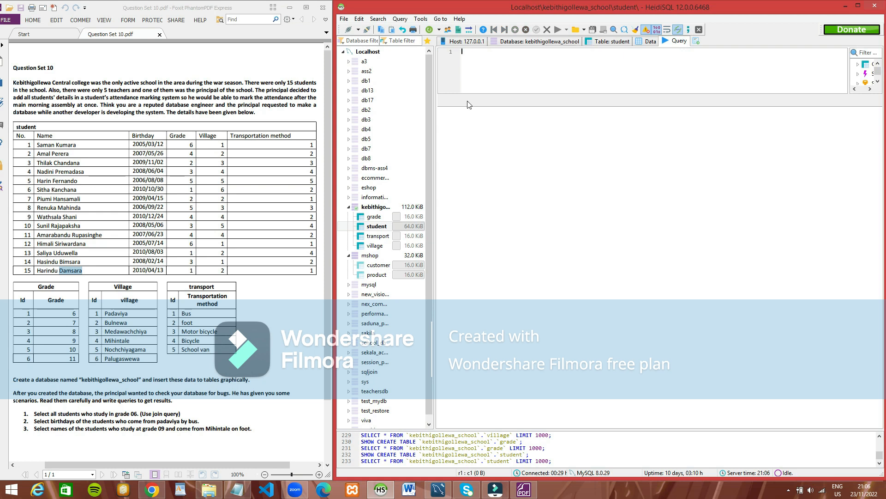
type("SELECT * FROM `kebithigollewa_school`.student INNER JOIN `kebithigollewa_school`.grade ON student.grade_id=grade.id")
key("Return")
type("WHERE `grade`='6';")
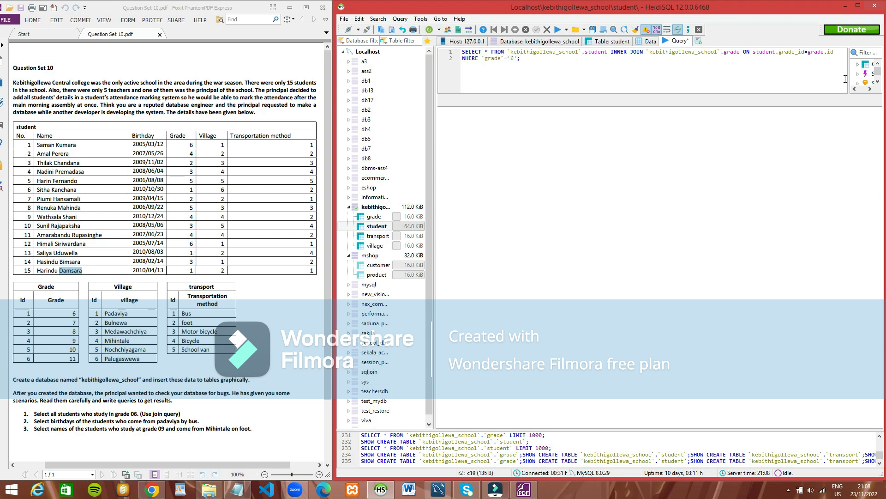
left_click(558, 30)
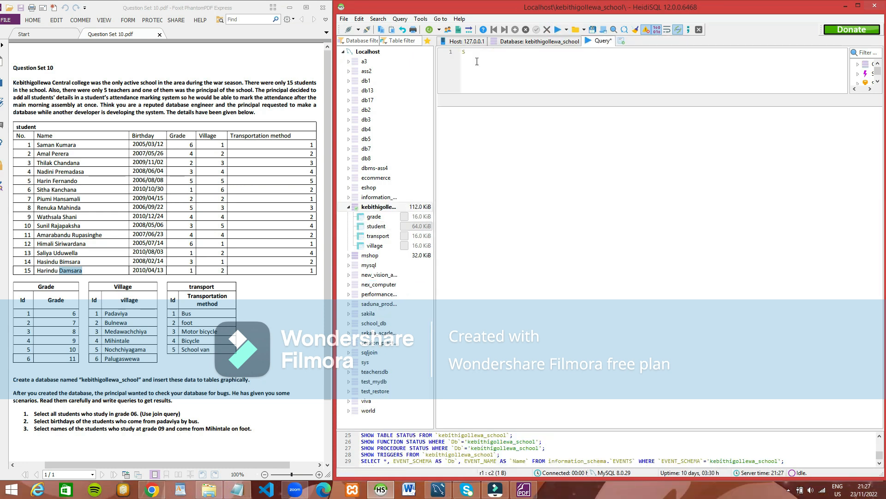
Step: Start a query selecting `birthday` from `kebithigollewa_school`.student
type("SELECT `birthday` FROM `kebithigollewa_school`.")
key("Down")
key("Return")
Step: Join `kebithigollewa_school`.village to the birthday query on student.village_id=village.id
type("JOIN `kebithigollewa_school`.")
double_click(776, 87)
key("Return")
type("ON student.village_id=vil")
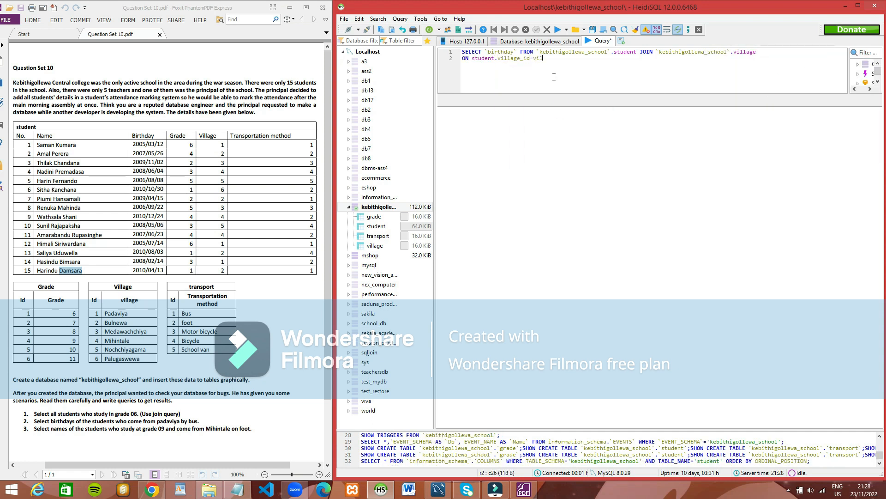
type("lage.")
double_click(591, 70)
Step: Remove the line break before the ON condition and break the birthday query after FROM instead
key("Home")
key("BackSpace")
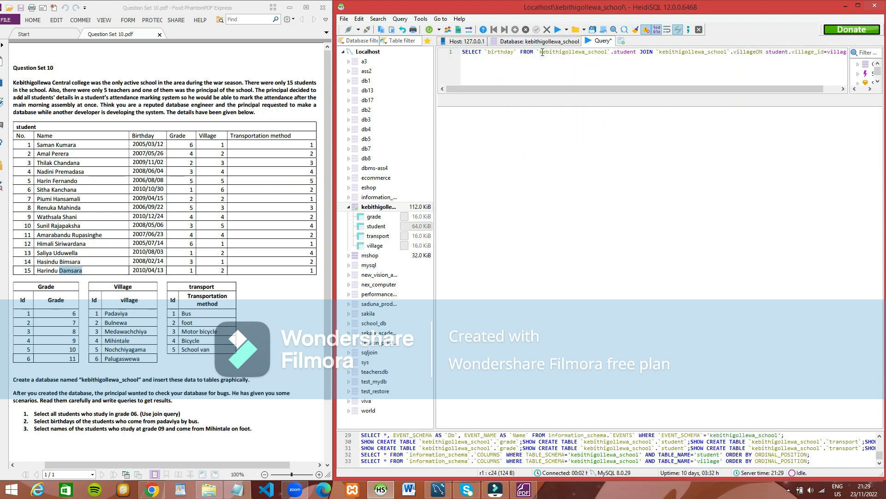
key("Return")
Step: Add a join with `kebithigollewa_school`.transport on student.transport_id=transport.id on a new line
left_click(803, 71)
key("Return")
type("JOIN `kebithigollewa_school`.")
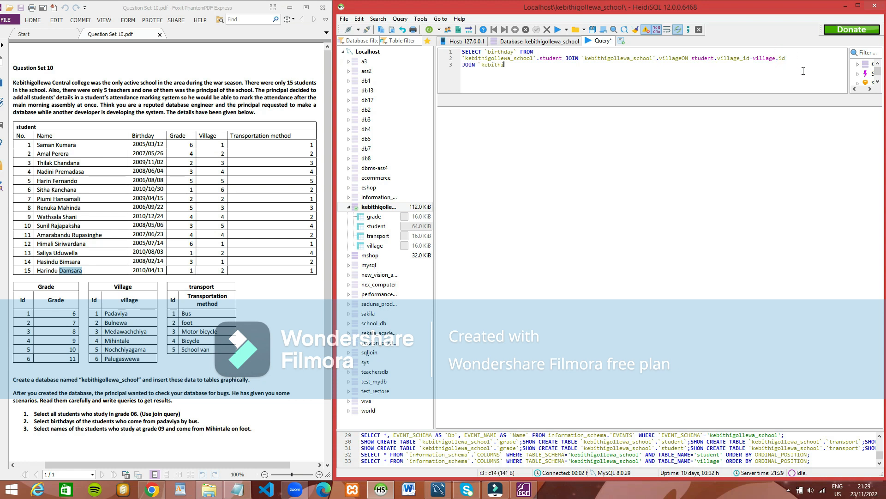
double_click(612, 91)
type("ON student.transport_id=transport.id")
Step: Add the condition WHERE (`village`,`transport_method`)=('Padaviya','Bus'); on a new line of the birthday query and run it
key("Return")
type("where (`")
type("village`")
type(",`transport_method`)=('Pda")
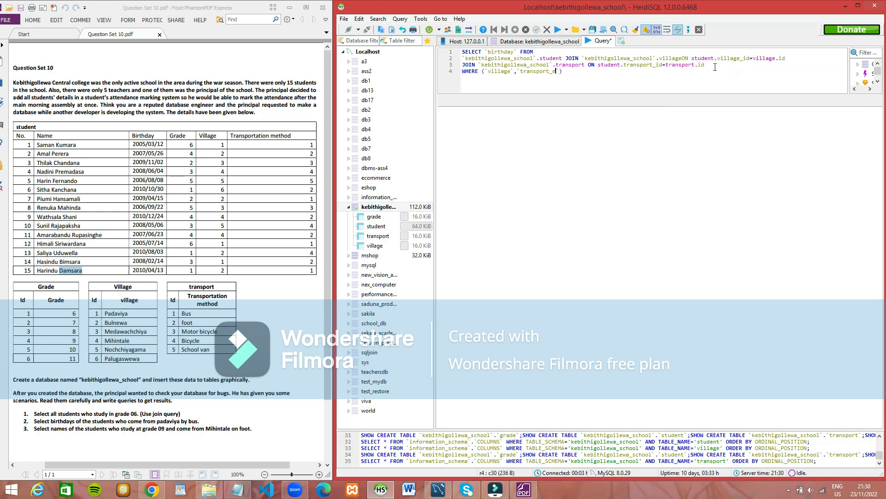
key("BackSpace")
key("BackSpace")
type("adaviya','Bus');")
key("F9")
Step: Dismiss the error, separate village and ON in the village join with a space, and rerun the birthday query
left_click(504, 251)
key("Left")
key("Left")
key("Left")
key("Left")
key("Left")
key("Left")
key("Left")
key("Left")
key("BackSpace")
key("BackSpace")
type("on")
key("F9")
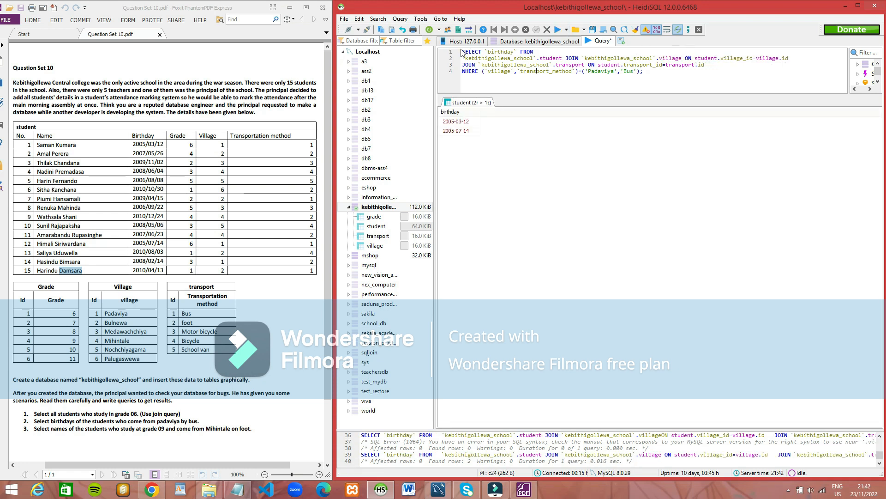
Step: Clear the birthday query and start one selecting `first_name`,`last_name` from `kebithigollewa_school`.student
left_click_drag(463, 51, 880, 78)
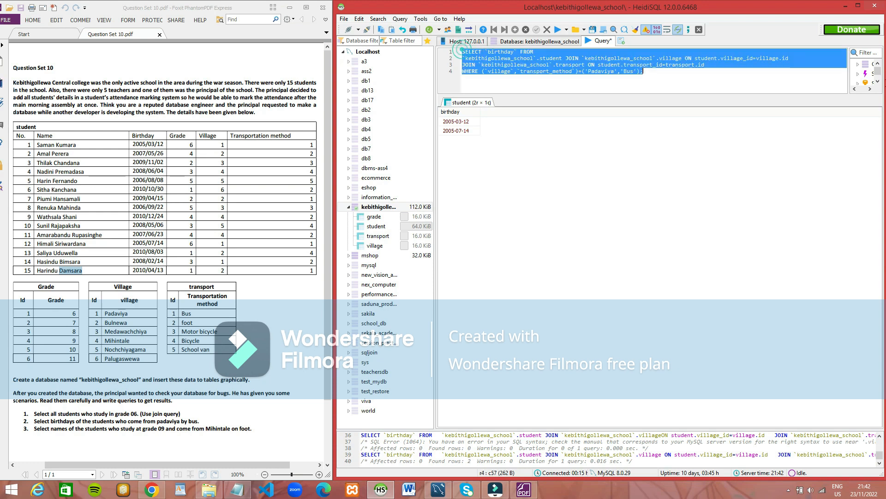
key("Delete")
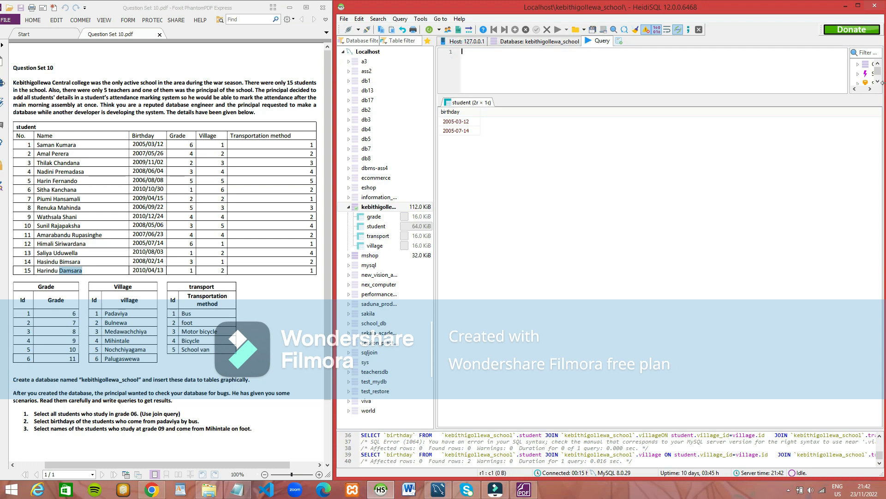
type("SELECT `first_name")
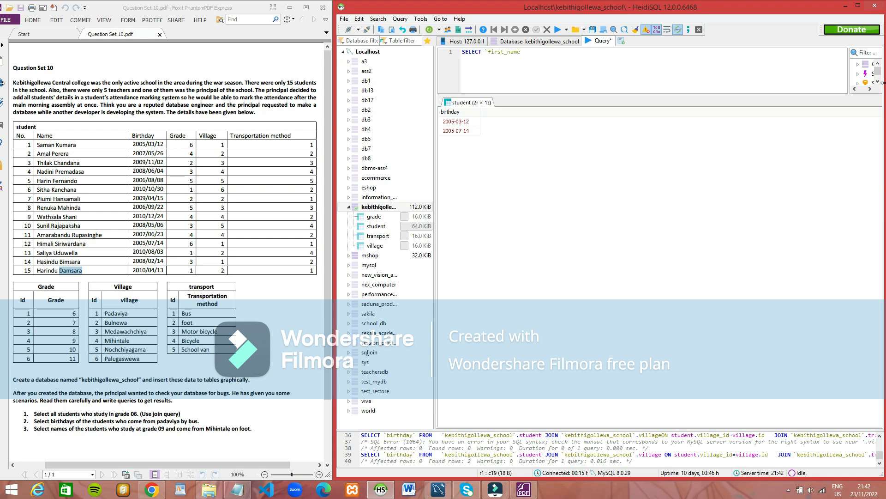
type("`,`last_name` FROM  `kebithigollewa_school`.student JOIN `kebithigollewa_school`.grade")
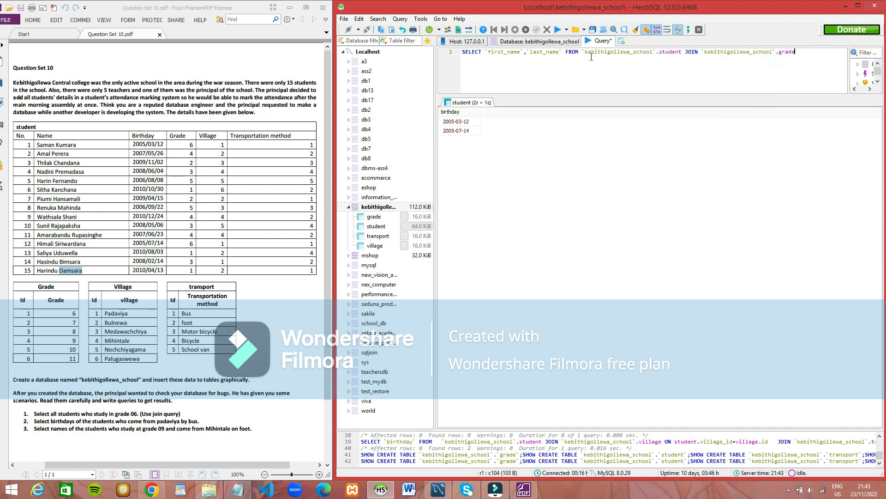
type(" ON student.grade_id=grade")
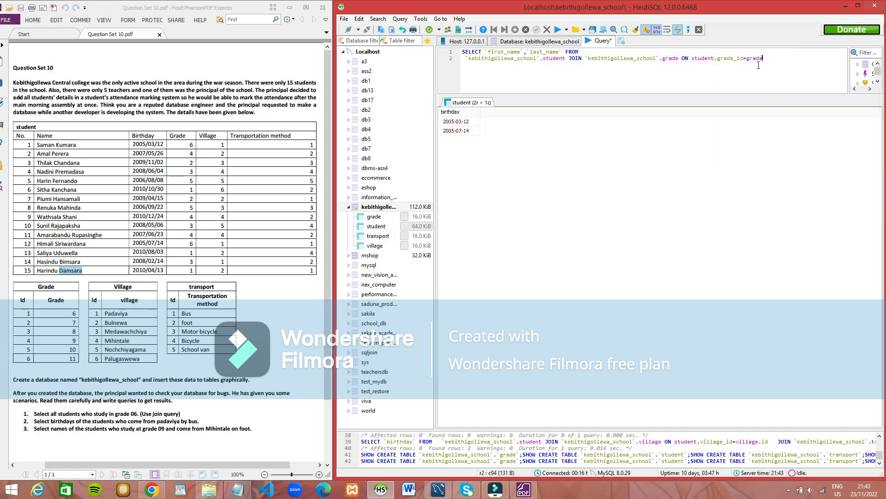
type(".id")
Step: Add a join with `kebithigollewa_school`.village on student.village_id=village.id on a new line of the name query
key("Return")
type("JOIN `kebithigollewa_school`")
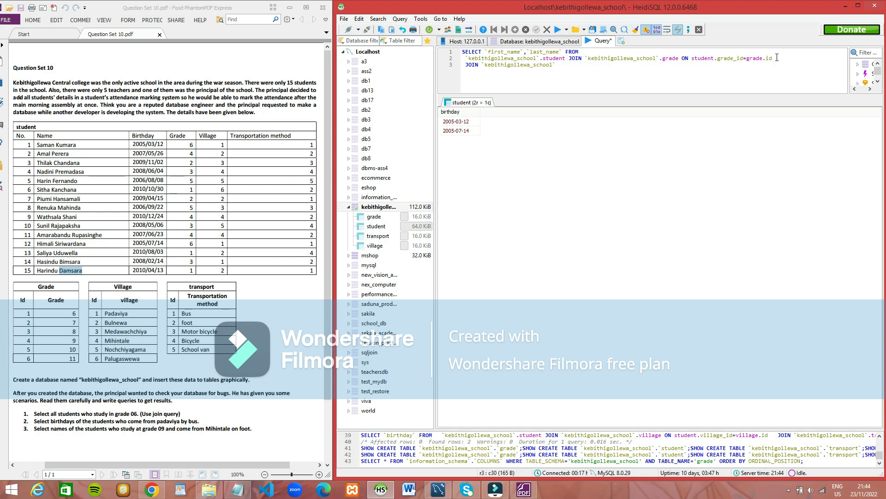
type(".village ON village.")
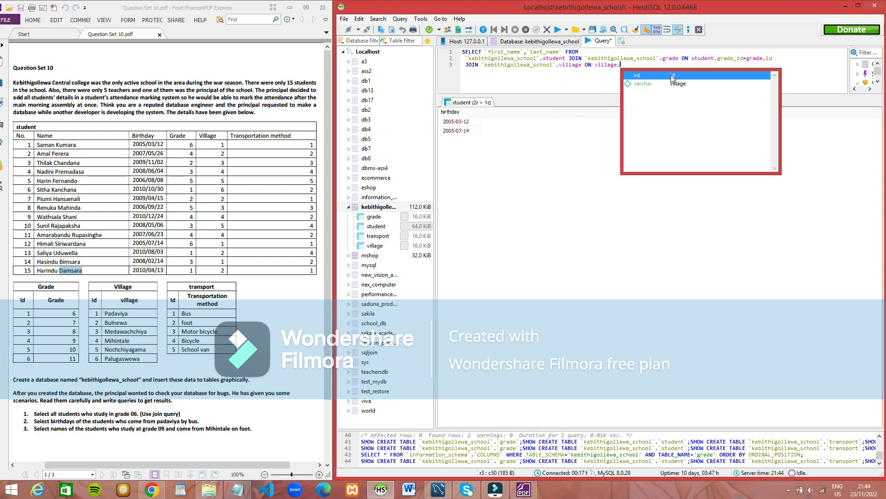
double_click(672, 78)
left_click(592, 64)
type("student.")
double_click(683, 117)
type("=")
key("Delete")
Step: Add a join with `kebithigollewa_school`.transport on student.transport_id=transport.id on a new line of the name query
key("End")
key("Return")
type("JOIN `kebithigollewa_school`")
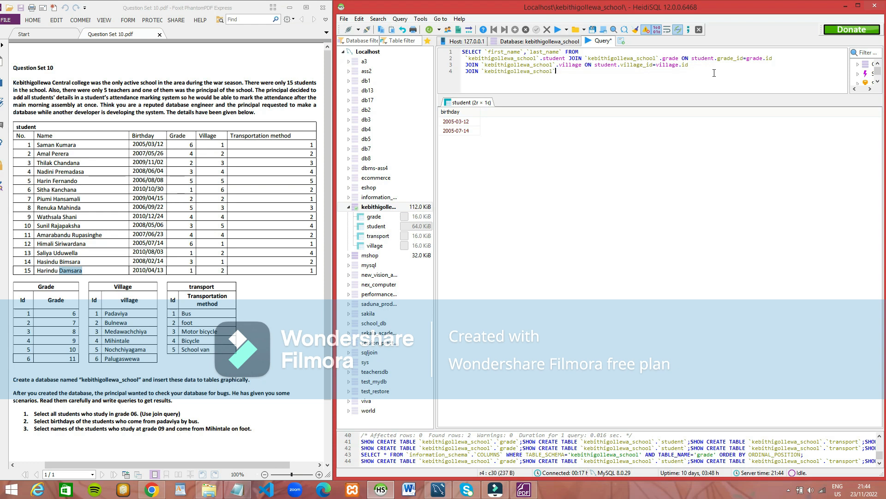
type(".transport ON student.transport_id=transport.id")
Step: Add the condition WHERE (`grade`,`village`,`transport_method`)=('9','Mihintale','Foot') on a new line of the name query
key("Return")
type("WHERE (`")
type("grade`,`village`,`t")
type("ransport_meth")
type("od`)=('9','Mihintale','")
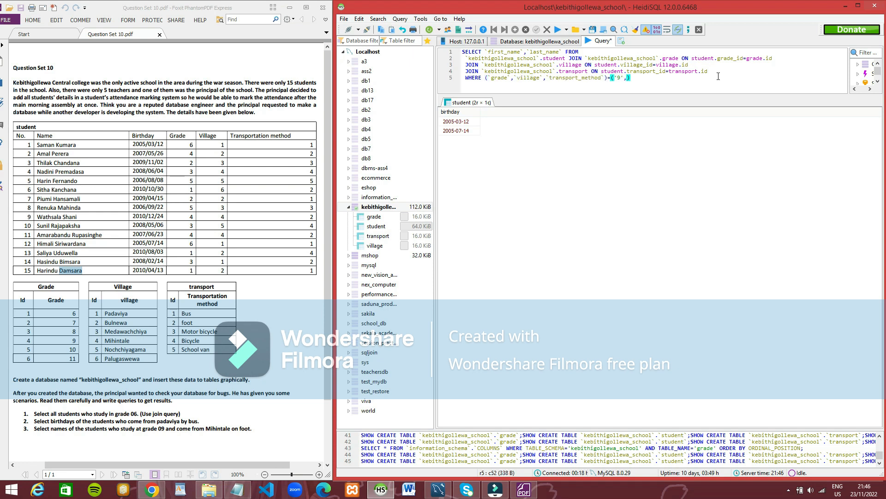
type("foot")
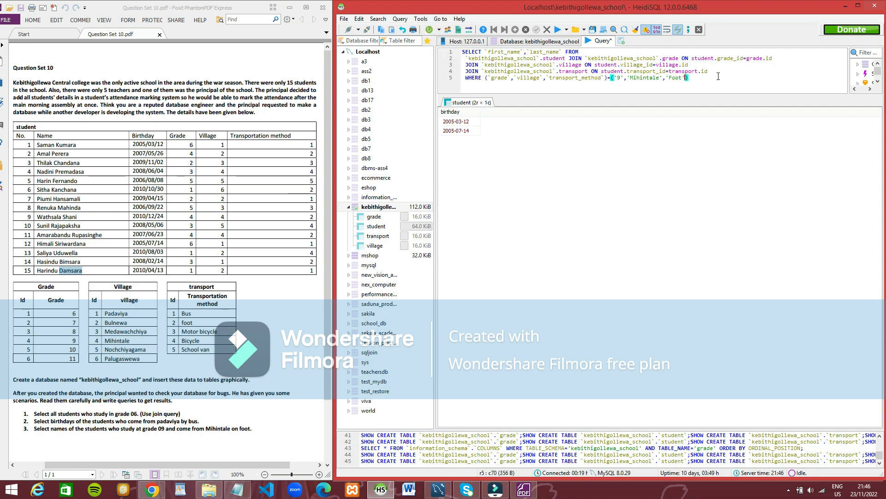